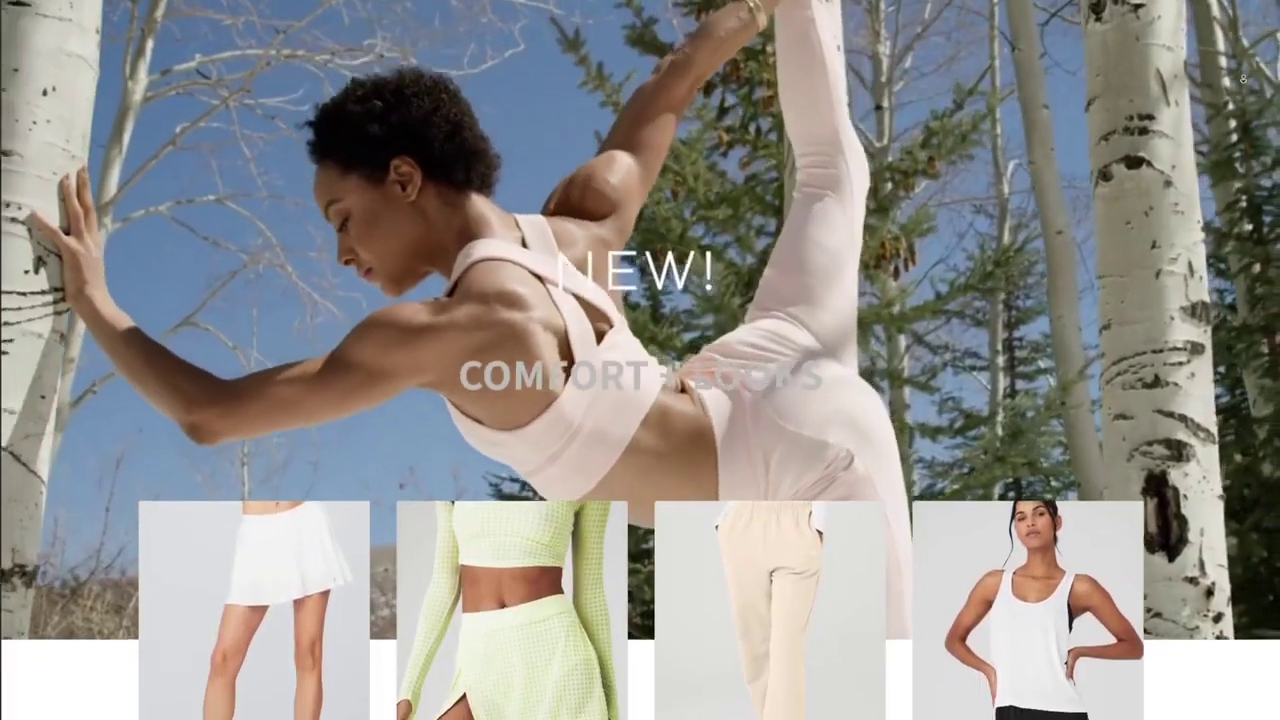
Highlight the $1/month trial price, then launch GemPages Landing Page Builder from installed apps
{"action": "scroll", "coordinate": [1243, 95], "scroll_direction": "down", "scroll_amount": 8}
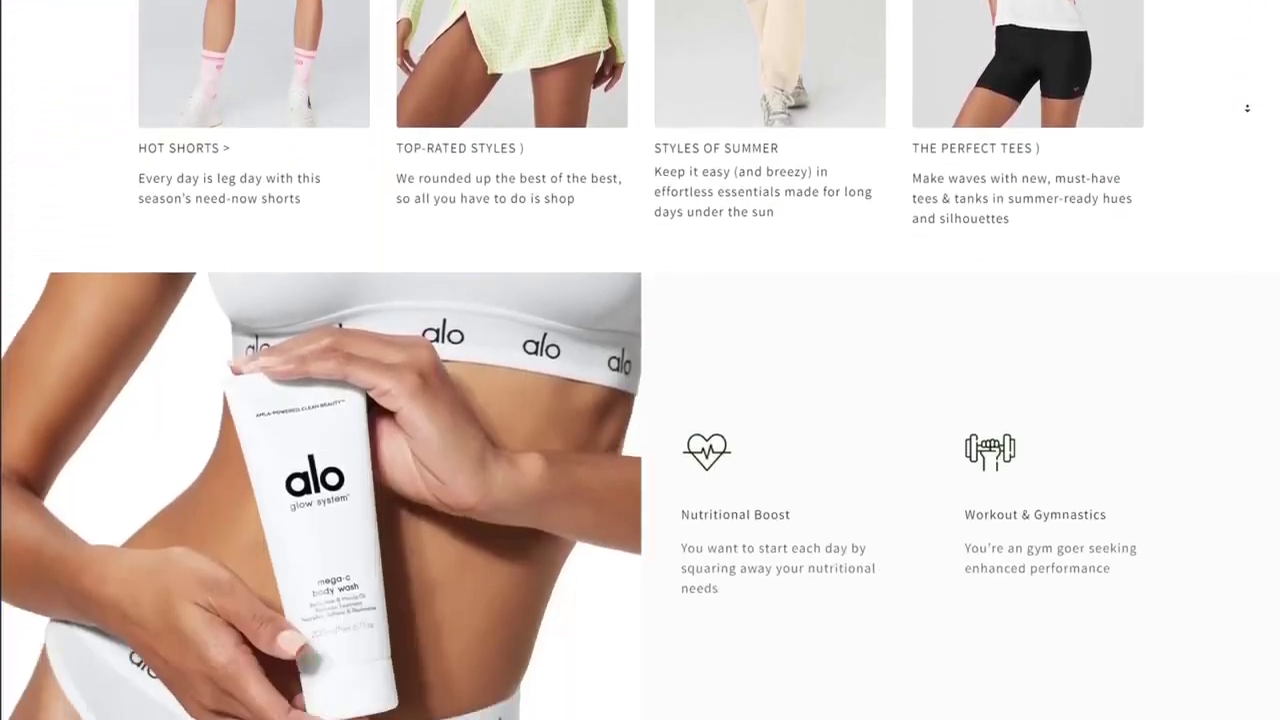
{"action": "scroll", "coordinate": [1248, 108], "scroll_direction": "down", "scroll_amount": 10}
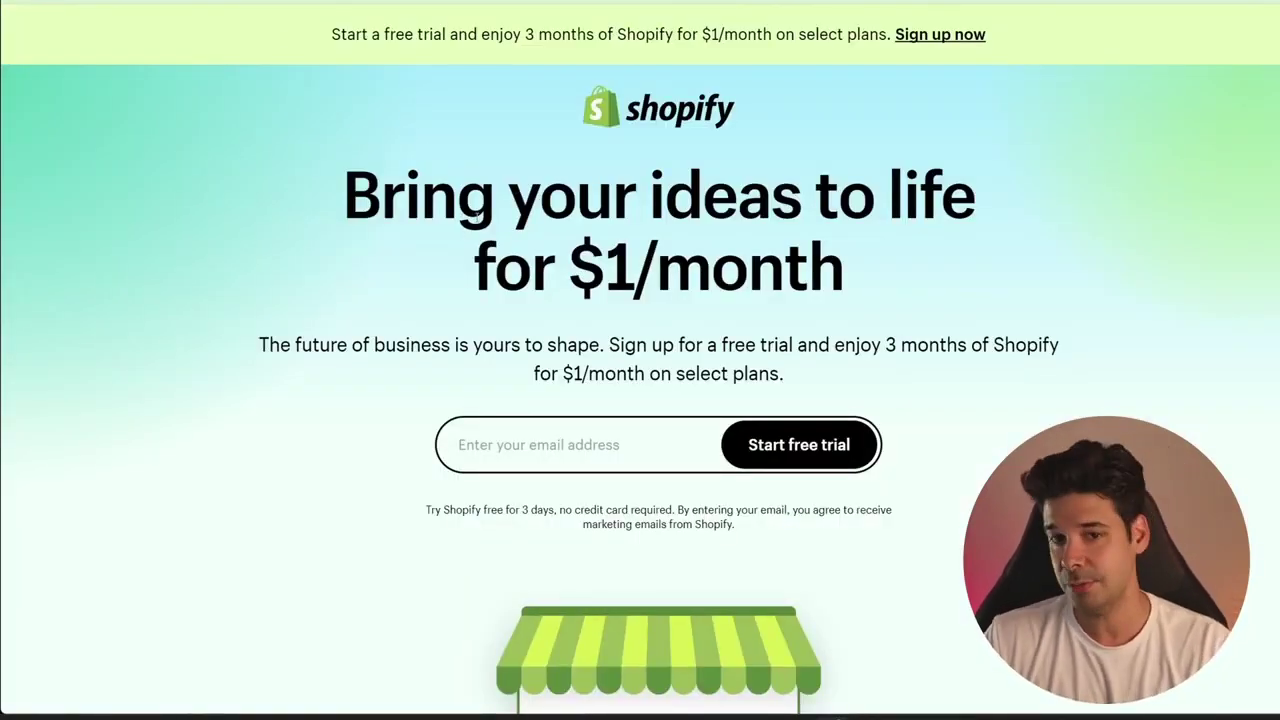
{"action": "left_click_drag", "start_coordinate": [562, 289], "coordinate": [845, 288]}
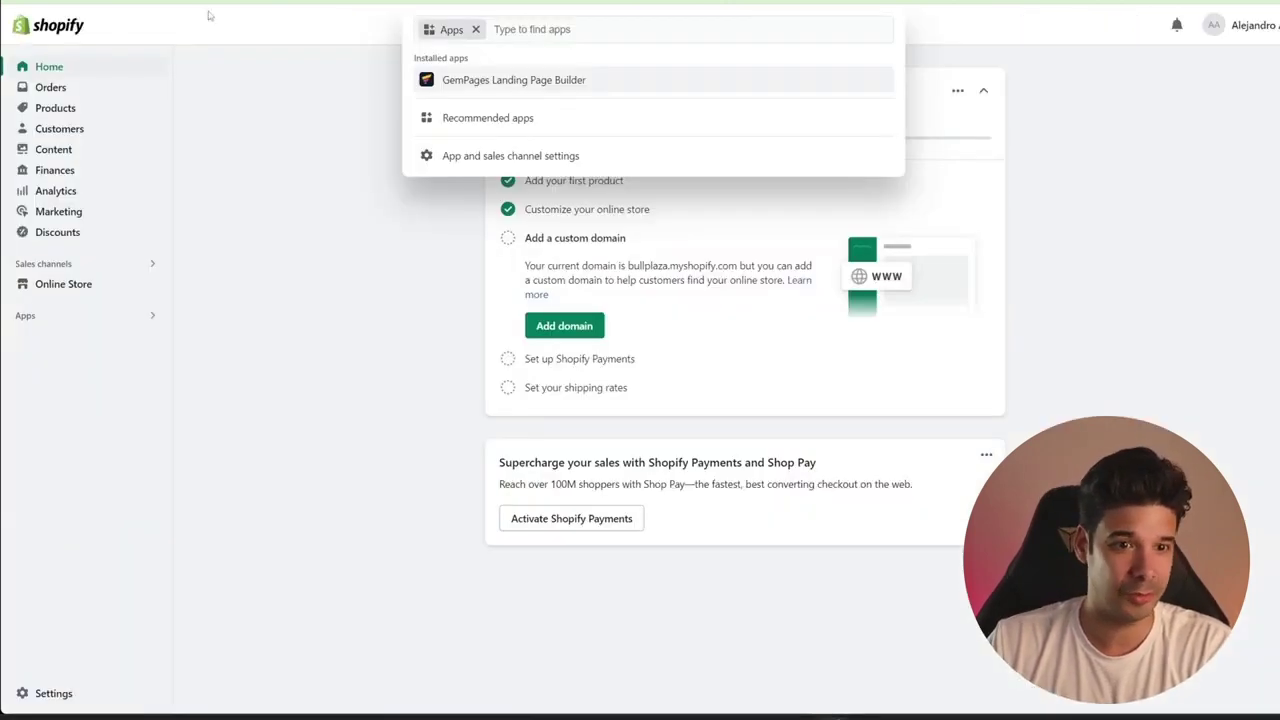
{"action": "left_click", "coordinate": [530, 87]}
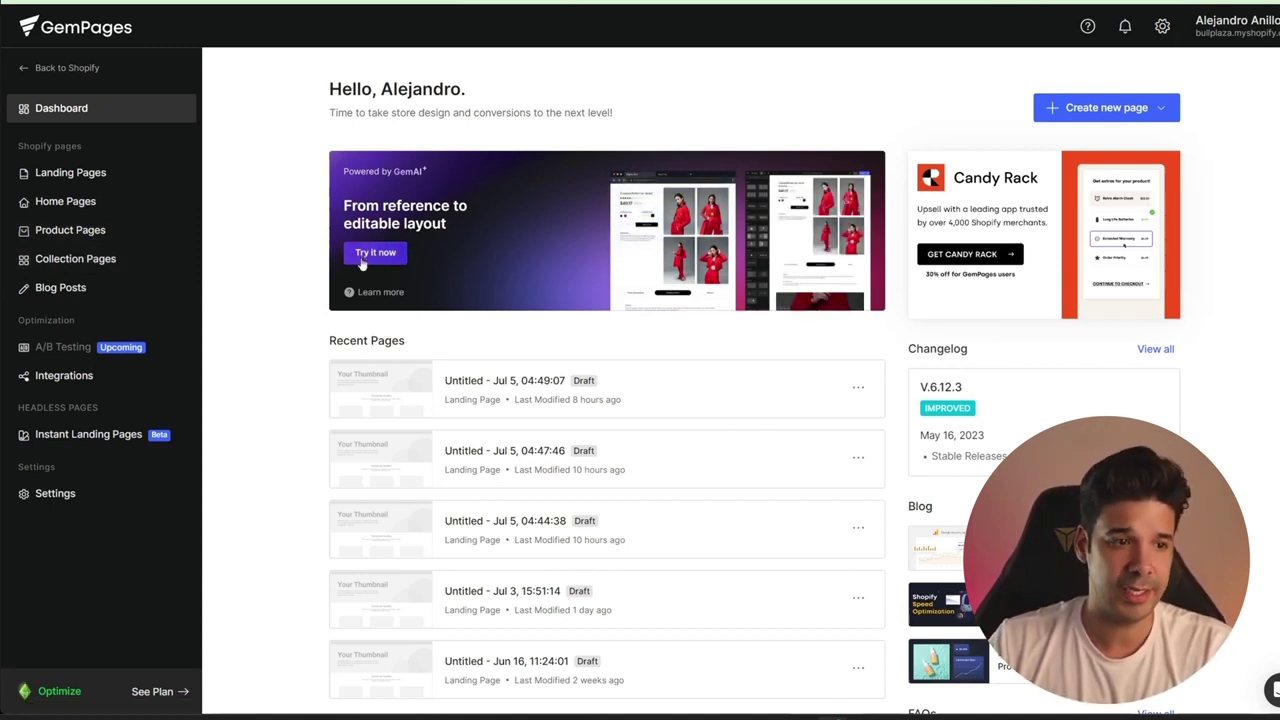
Open the Landing Pages list from the GemPages left sidebar
{"action": "left_click", "coordinate": [70, 173]}
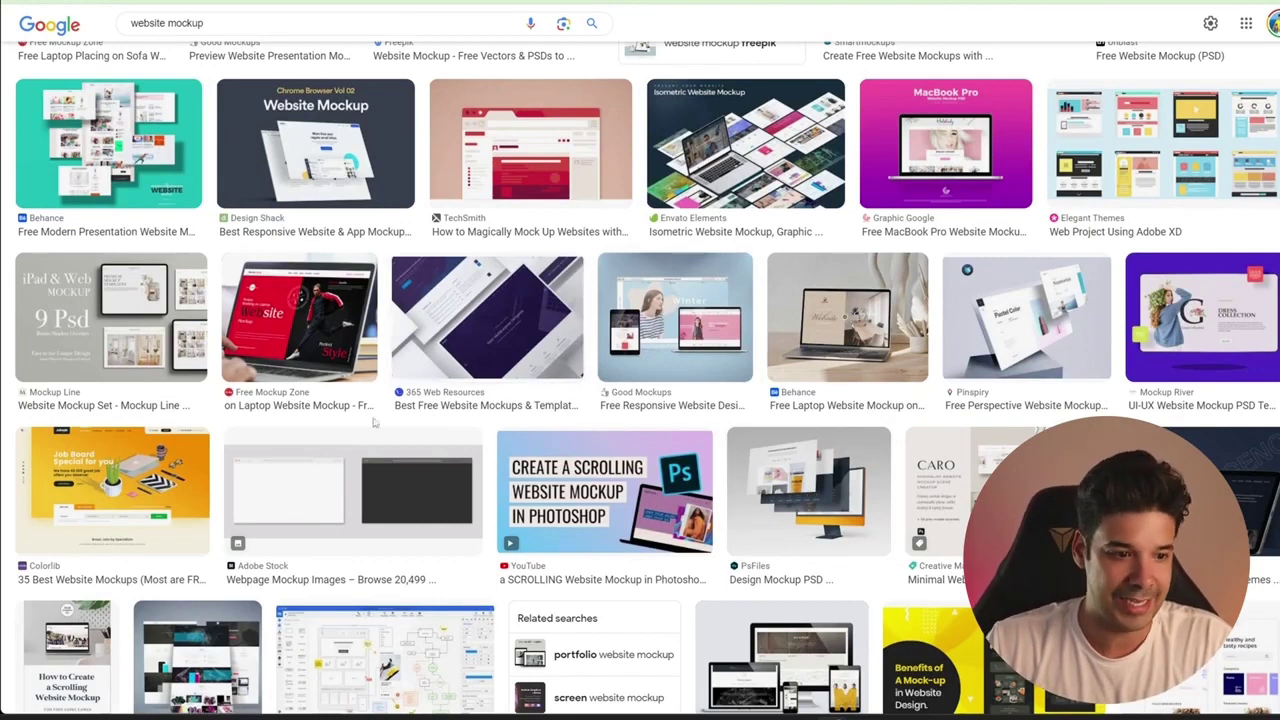
Preview the yellow Colorlib Job Board mockup from the 'website mockup' image results
{"action": "left_click", "coordinate": [165, 470]}
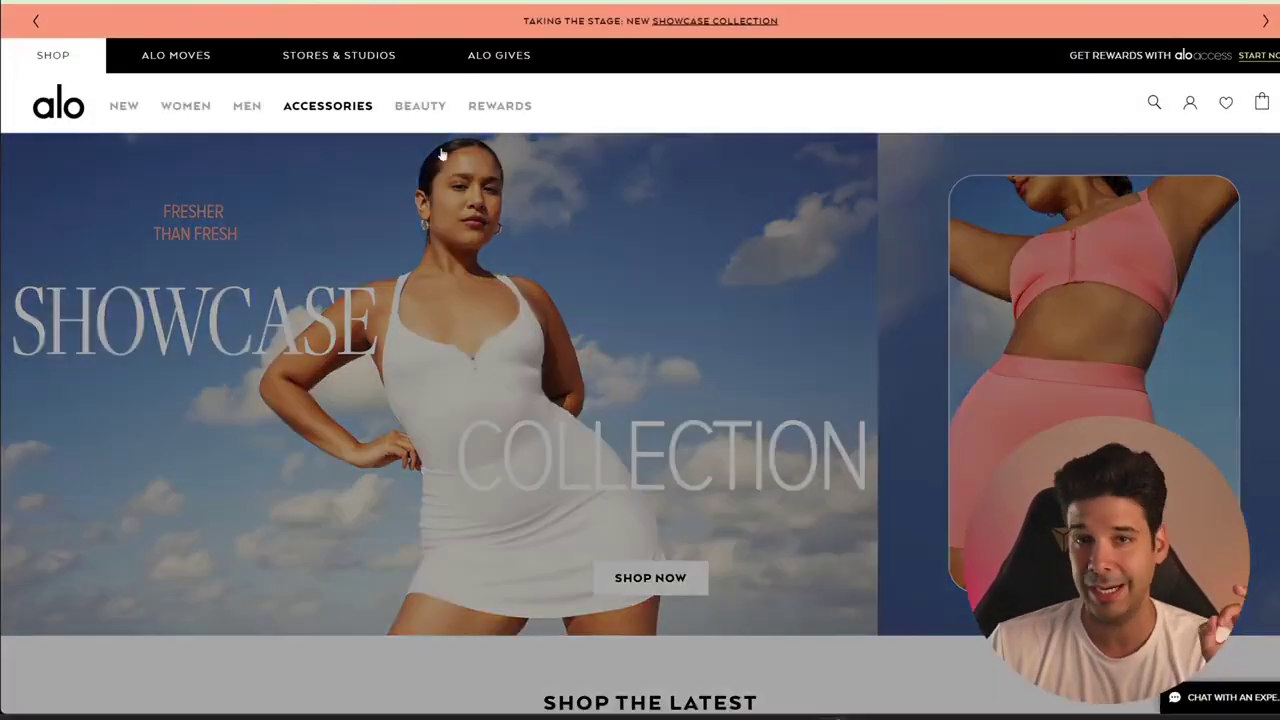
{"action": "scroll", "coordinate": [640, 250], "scroll_direction": "down", "scroll_amount": 10}
{"action": "scroll", "coordinate": [605, 160], "scroll_direction": "down", "scroll_amount": 15}
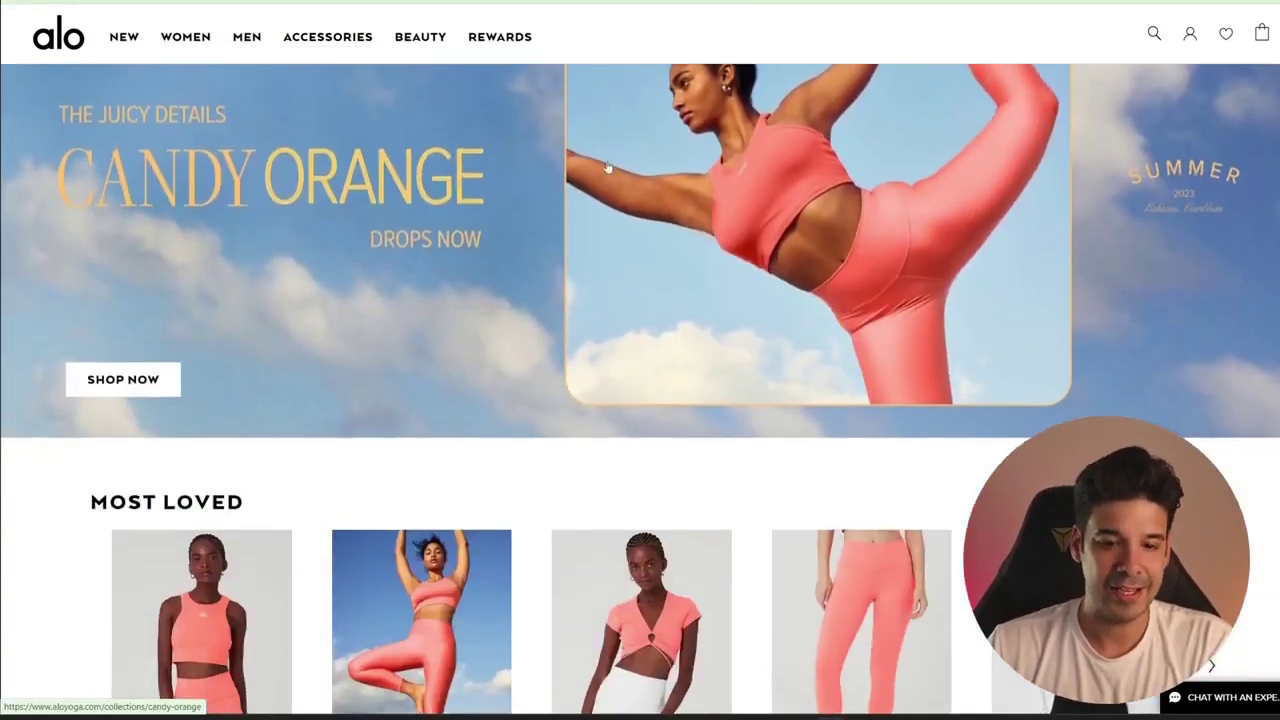
{"action": "scroll", "coordinate": [603, 156], "scroll_direction": "down", "scroll_amount": 10}
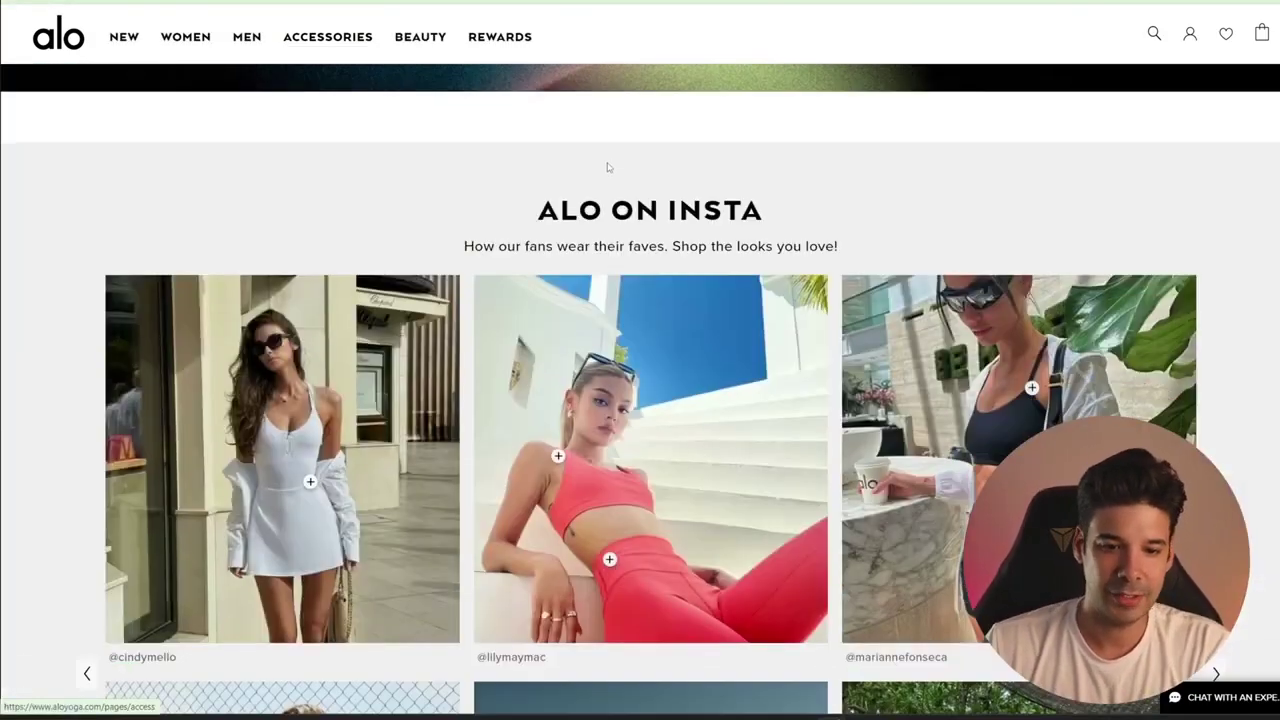
{"action": "scroll", "coordinate": [606, 170], "scroll_direction": "up", "scroll_amount": 4}
{"action": "scroll", "coordinate": [610, 177], "scroll_direction": "up", "scroll_amount": 3}
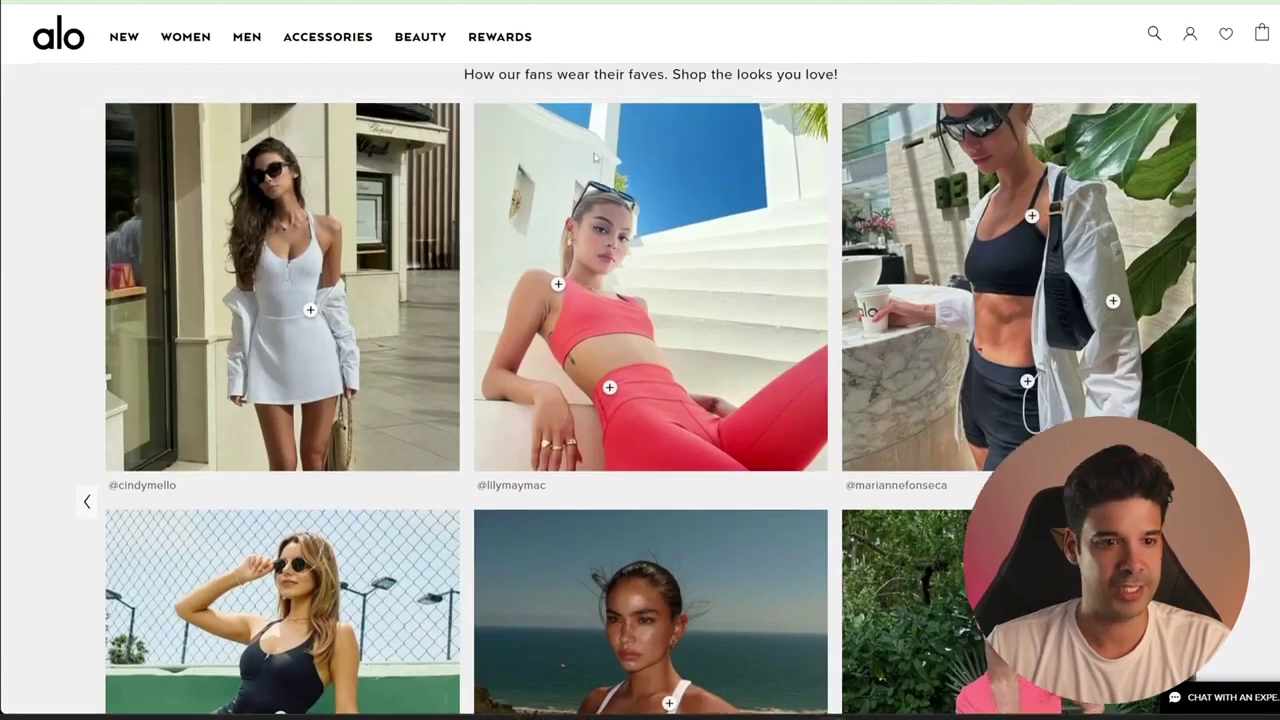
{"action": "scroll", "coordinate": [240, 252], "scroll_direction": "down", "scroll_amount": 5}
{"action": "scroll", "coordinate": [975, 393], "scroll_direction": "down", "scroll_amount": 10}
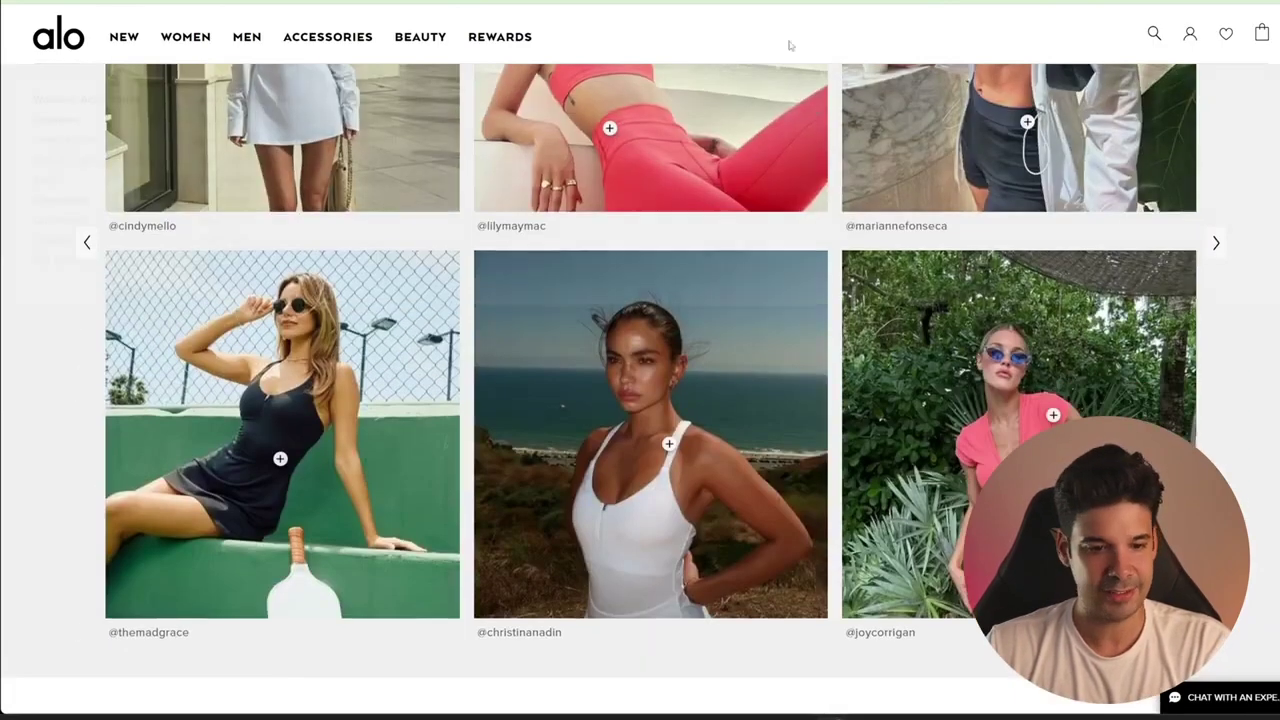
{"action": "scroll", "coordinate": [318, 193], "scroll_direction": "up", "scroll_amount": 2}
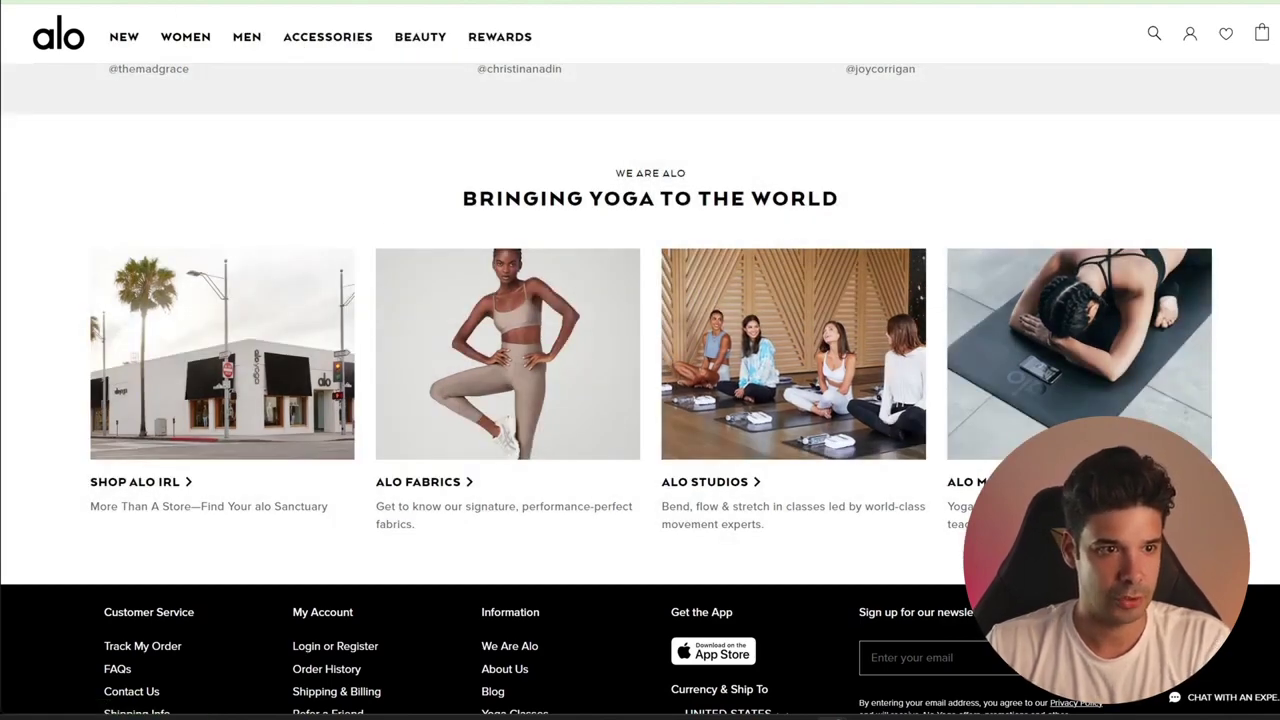
Paste the aloyoga.com homepage address into the GemAI field and generate a layout from it
{"action": "left_click", "coordinate": [540, 123]}
{"action": "key", "text": "ctrl+c"}
{"action": "left_click", "coordinate": [529, 49]}
{"action": "left_click", "coordinate": [619, 418]}
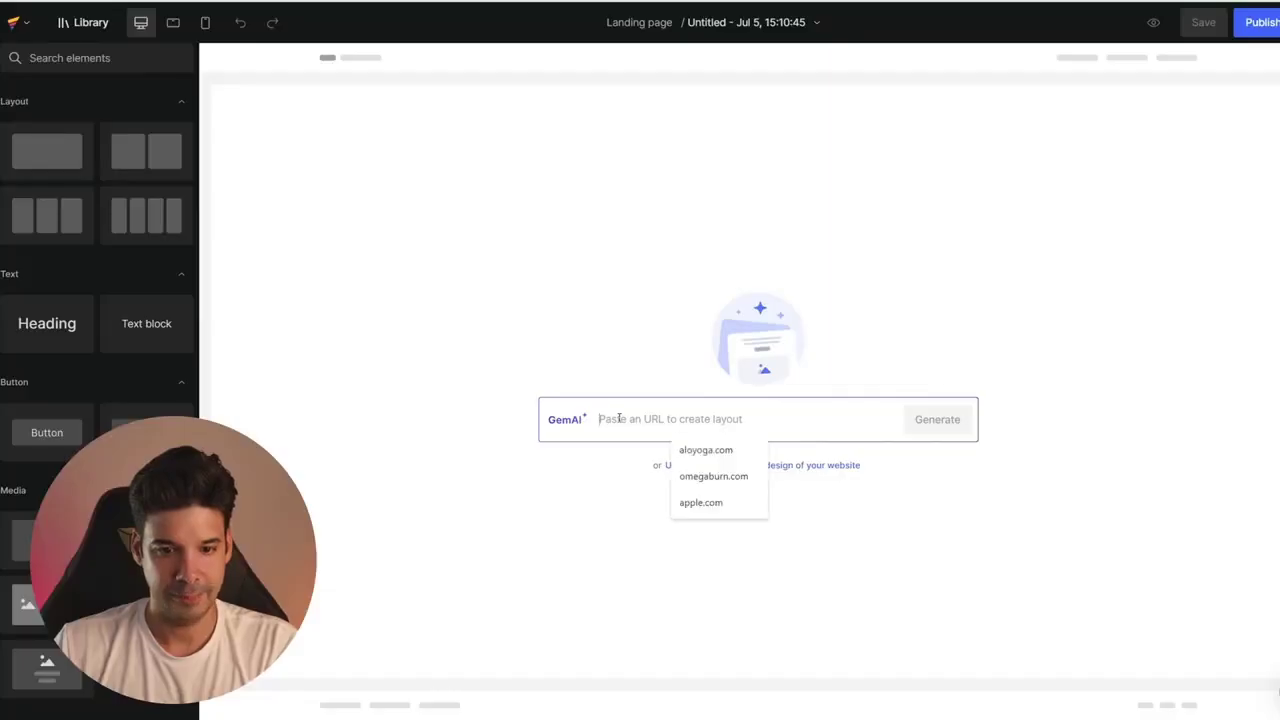
{"action": "key", "text": "ctrl+v"}
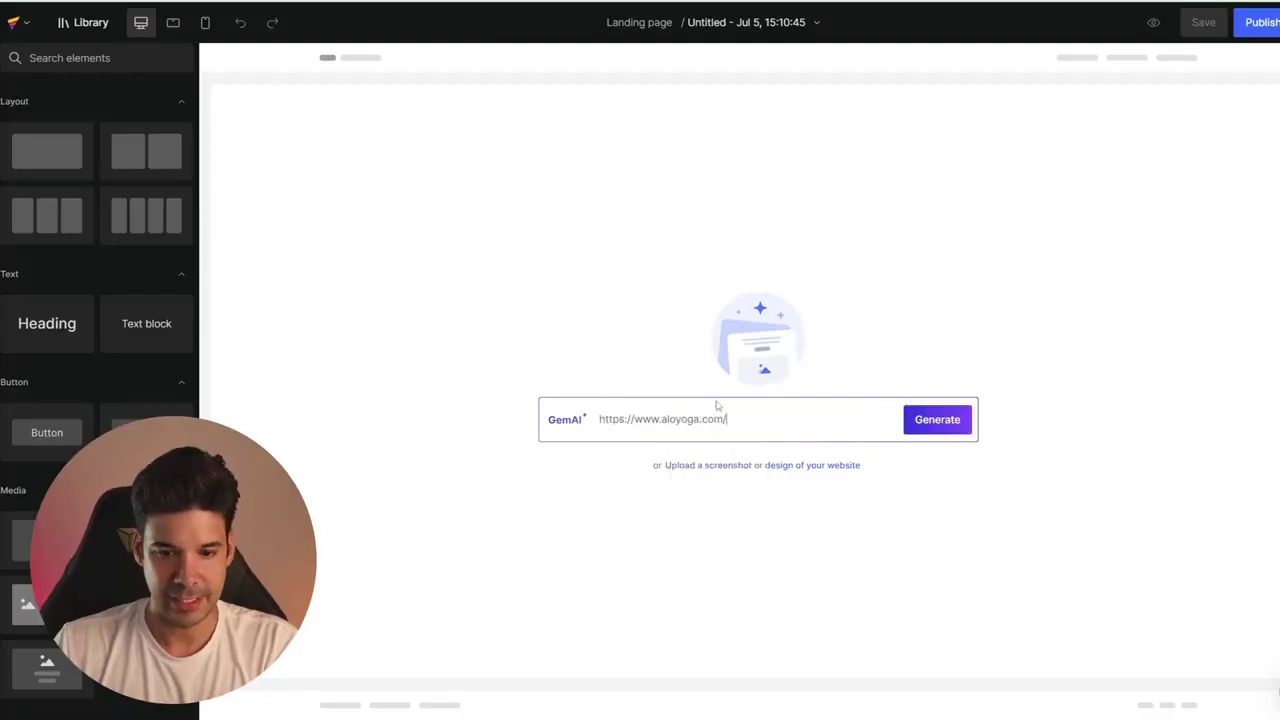
{"action": "left_click", "coordinate": [945, 425]}
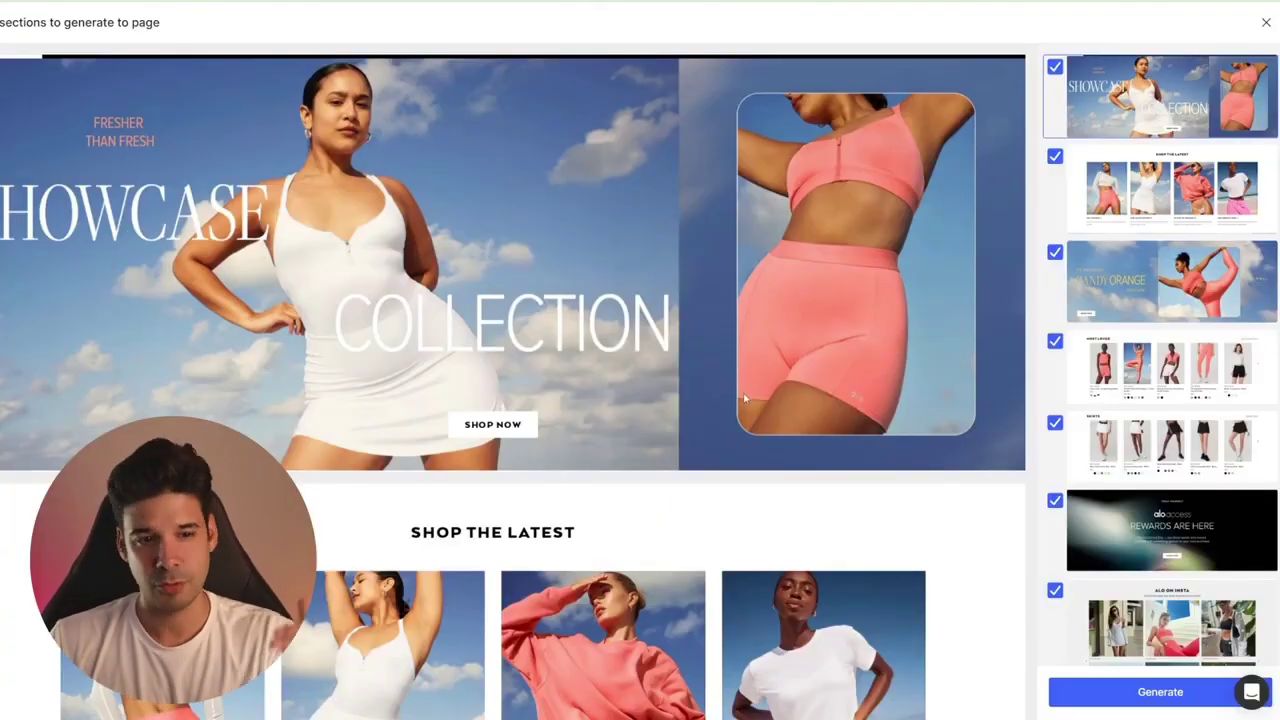
Exclude the Showcase hero, Candy Orange banner, Most Loved, Rewards banner and footer sections
{"action": "scroll", "coordinate": [1127, 500], "scroll_direction": "down", "scroll_amount": 3}
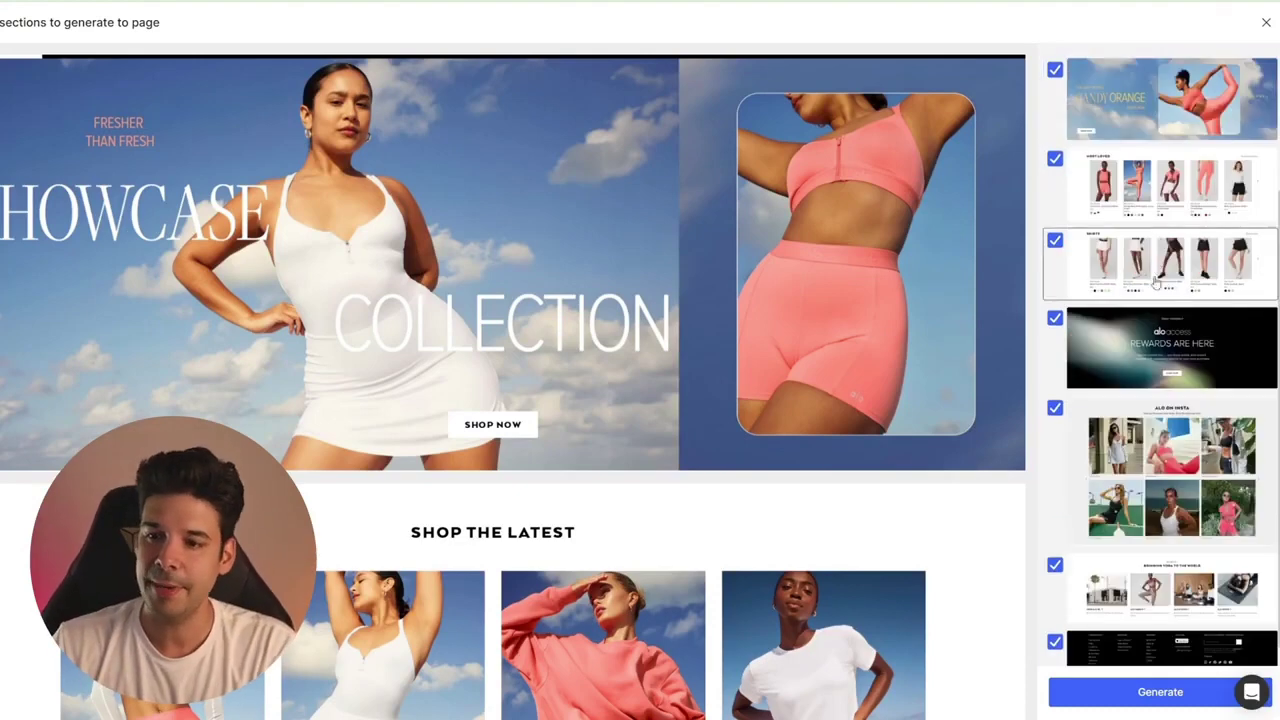
{"action": "scroll", "coordinate": [1110, 400], "scroll_direction": "up", "scroll_amount": 3}
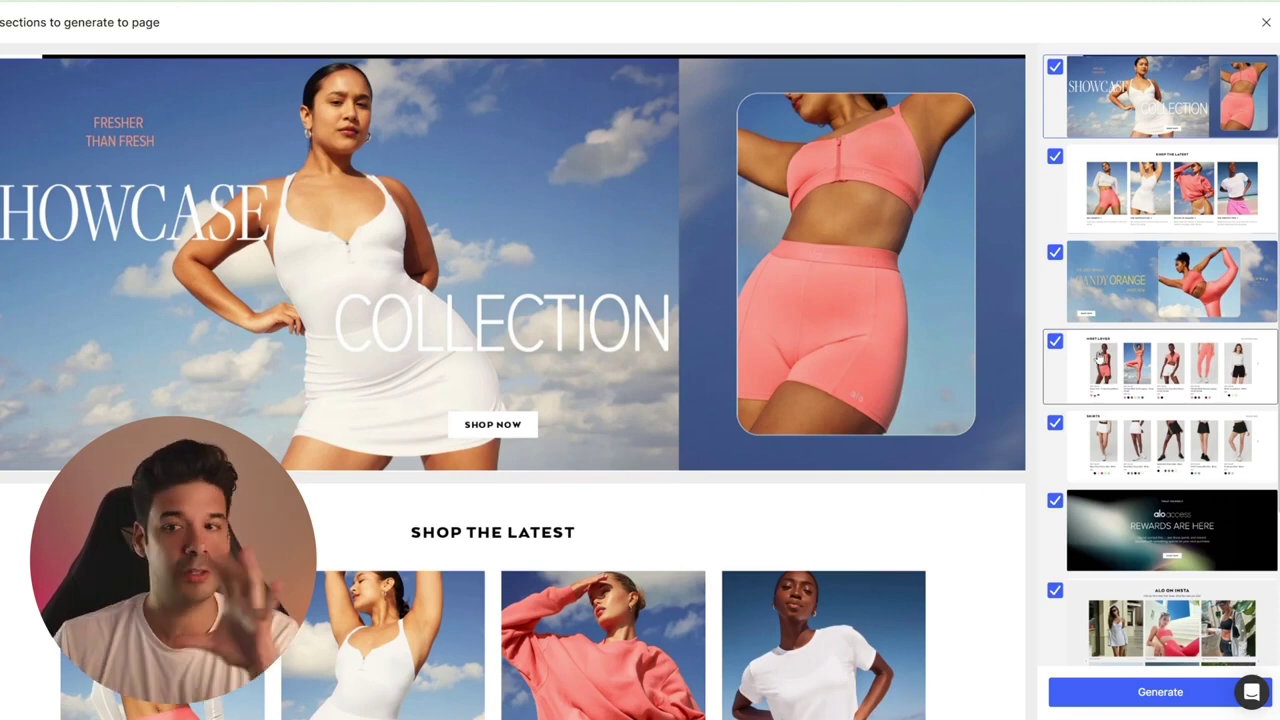
{"action": "left_click", "coordinate": [1055, 68]}
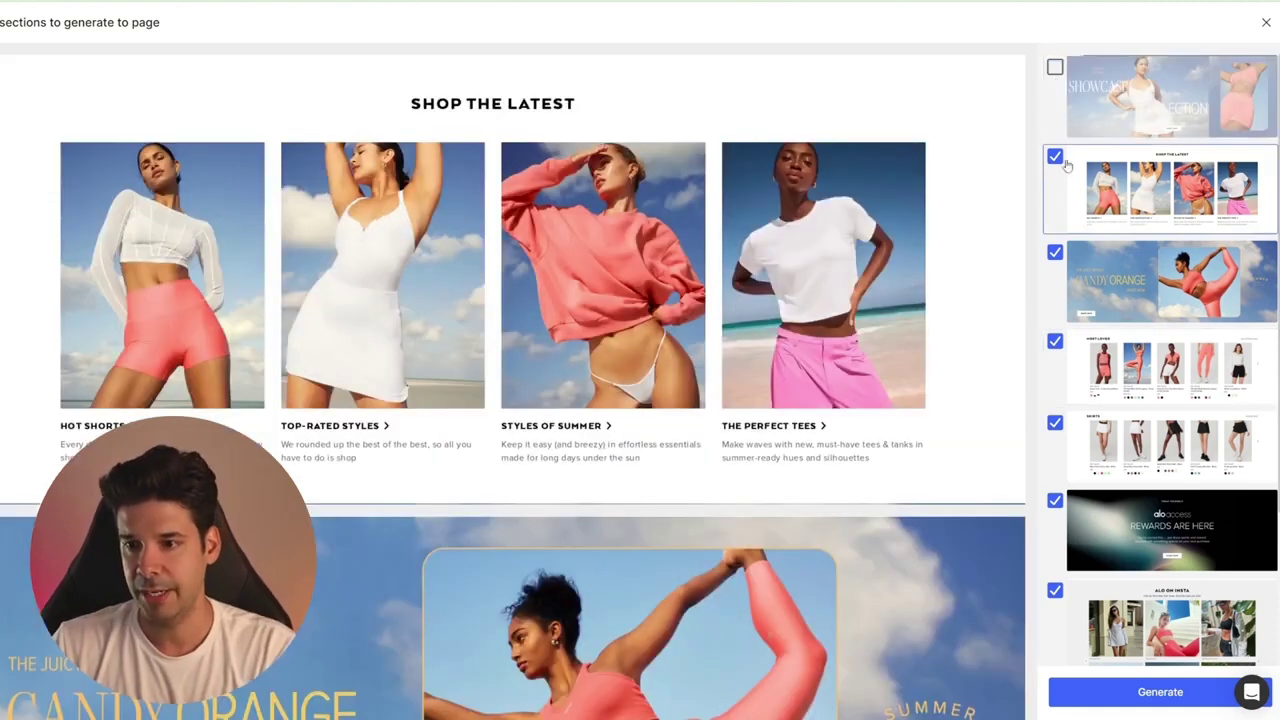
{"action": "left_click", "coordinate": [1055, 253]}
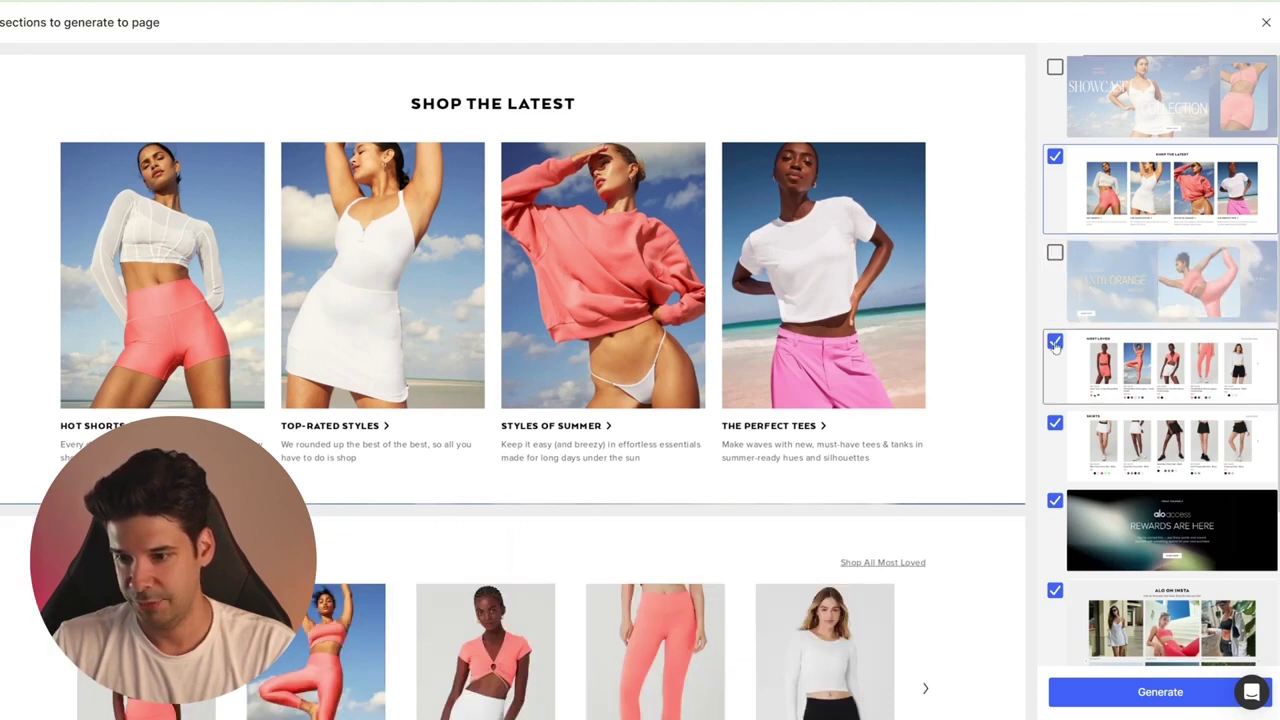
{"action": "left_click", "coordinate": [1055, 343]}
{"action": "left_click", "coordinate": [1055, 500]}
{"action": "scroll", "coordinate": [1079, 420], "scroll_direction": "down", "scroll_amount": 2}
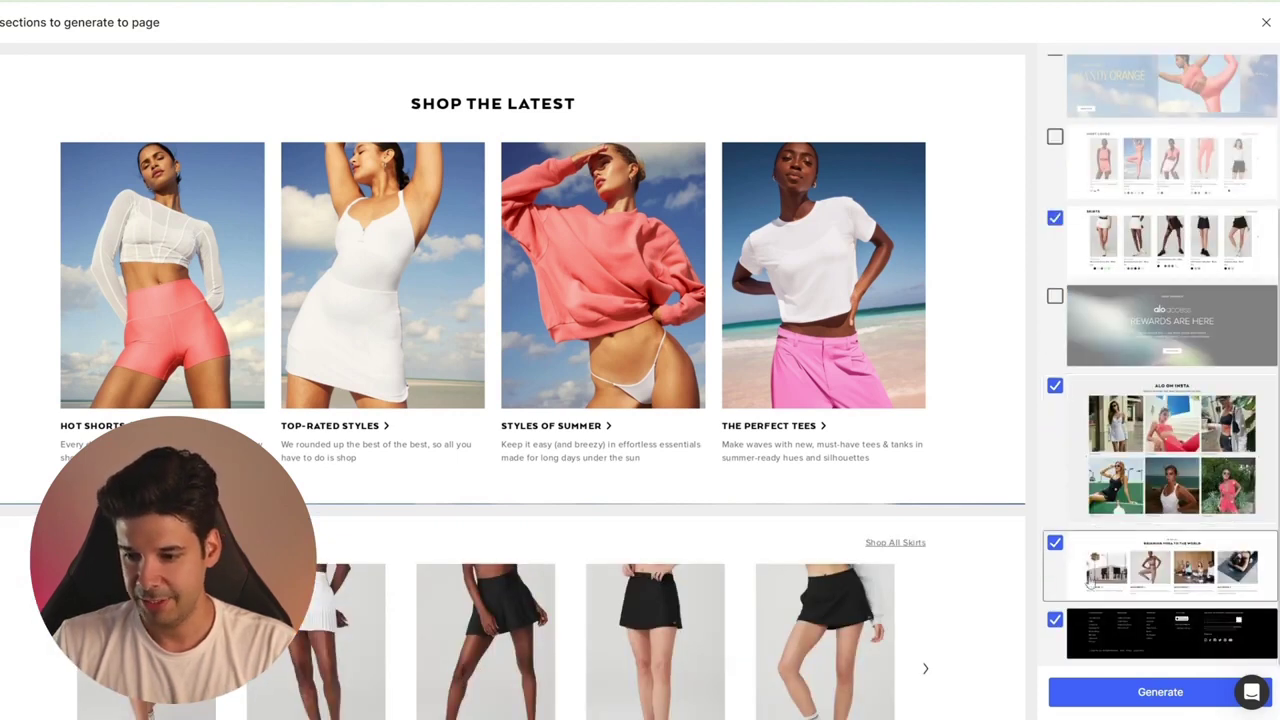
{"action": "left_click", "coordinate": [1055, 621]}
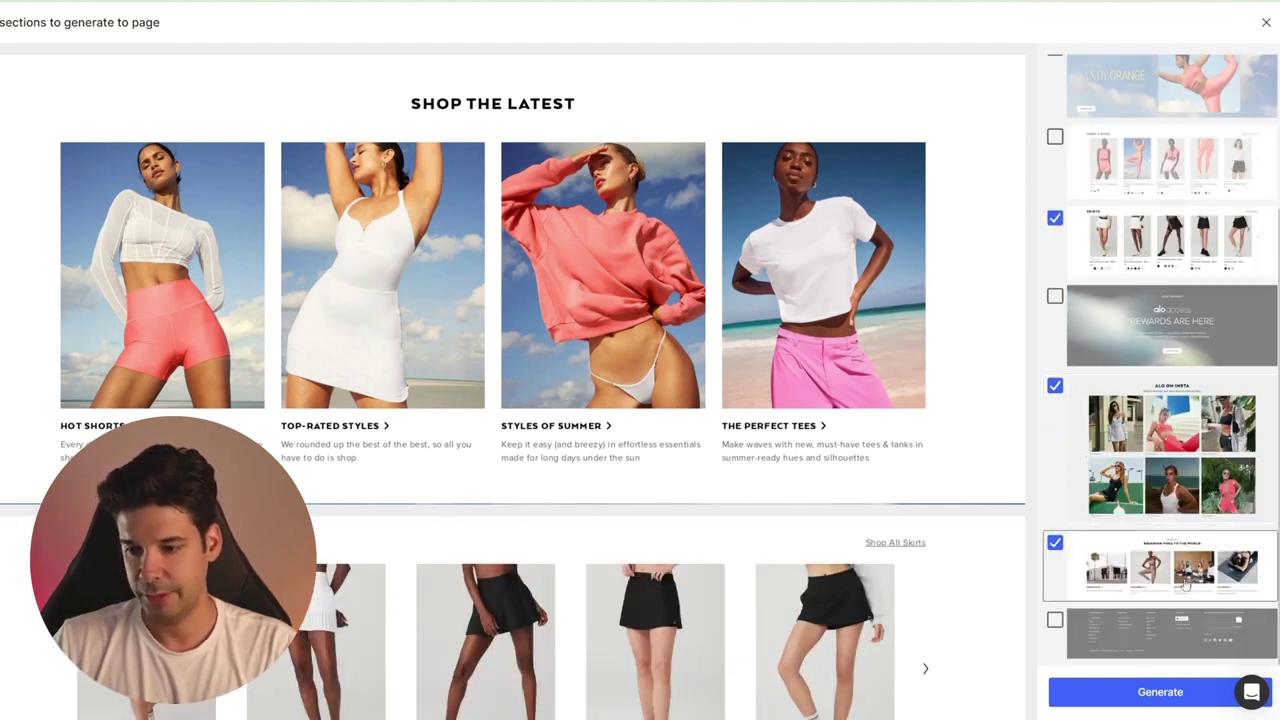
Include the Alo on Insta section and generate the page from the chosen sections
{"action": "left_click", "coordinate": [1162, 447]}
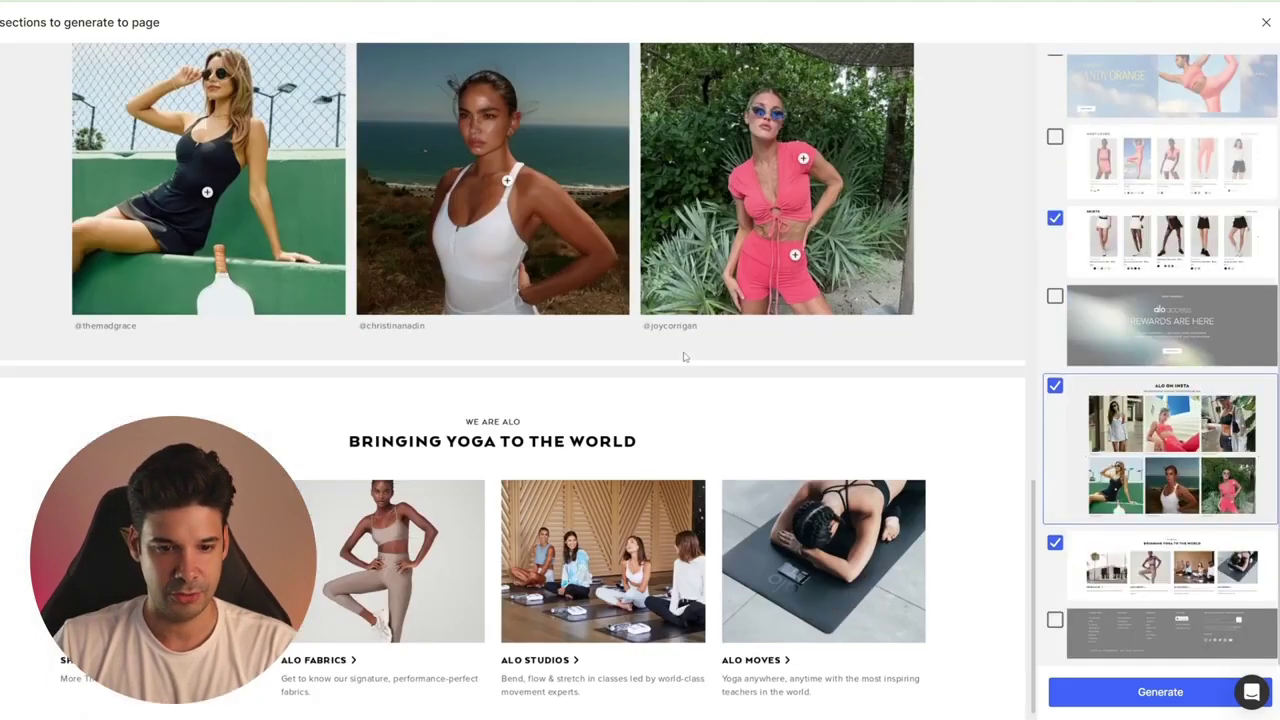
{"action": "scroll", "coordinate": [686, 350], "scroll_direction": "up", "scroll_amount": 4}
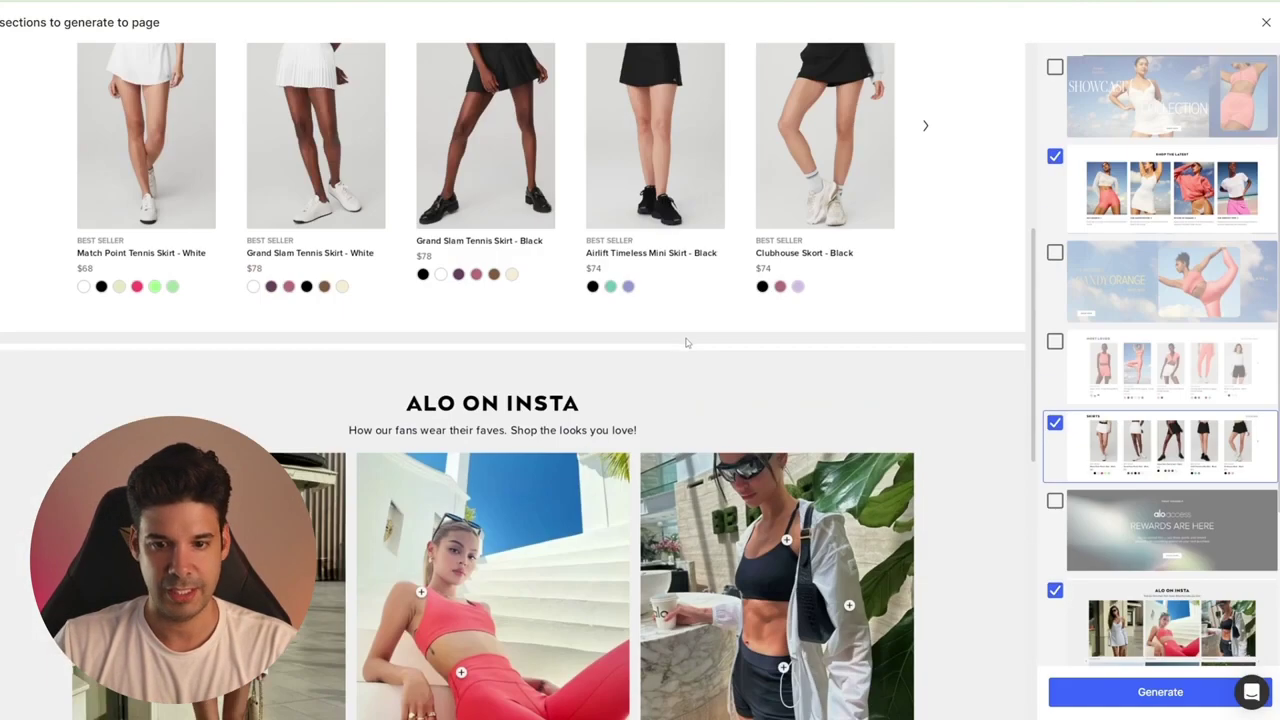
{"action": "left_click", "coordinate": [1160, 692]}
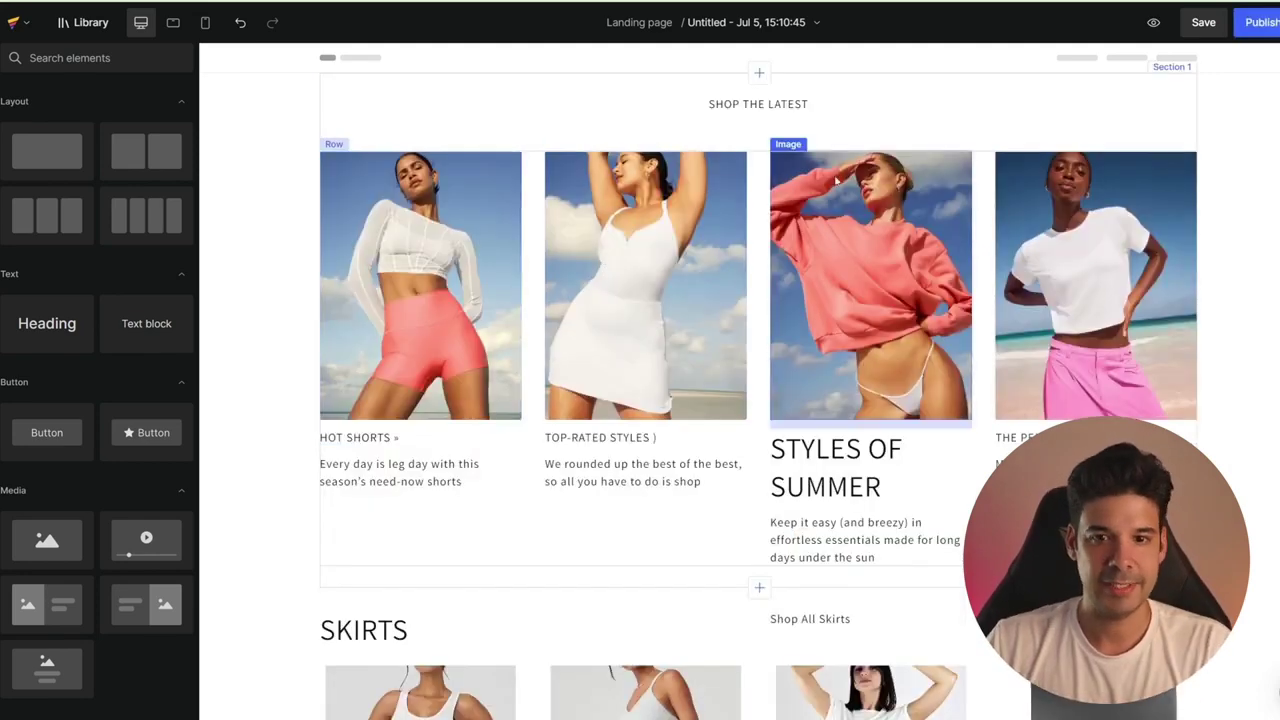
Scroll through the generated page and drag the Skirts section by its label to test reordering
{"action": "scroll", "coordinate": [898, 308], "scroll_direction": "down", "scroll_amount": 10}
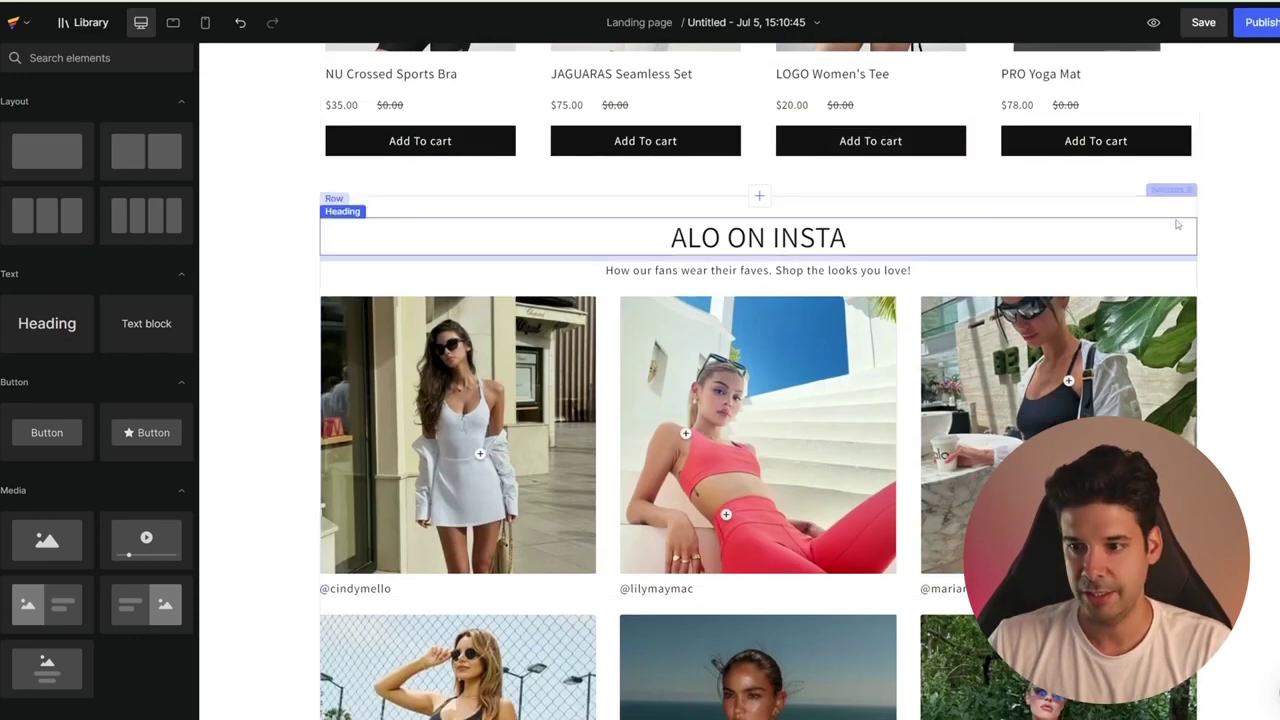
{"action": "scroll", "coordinate": [1176, 197], "scroll_direction": "up", "scroll_amount": 6}
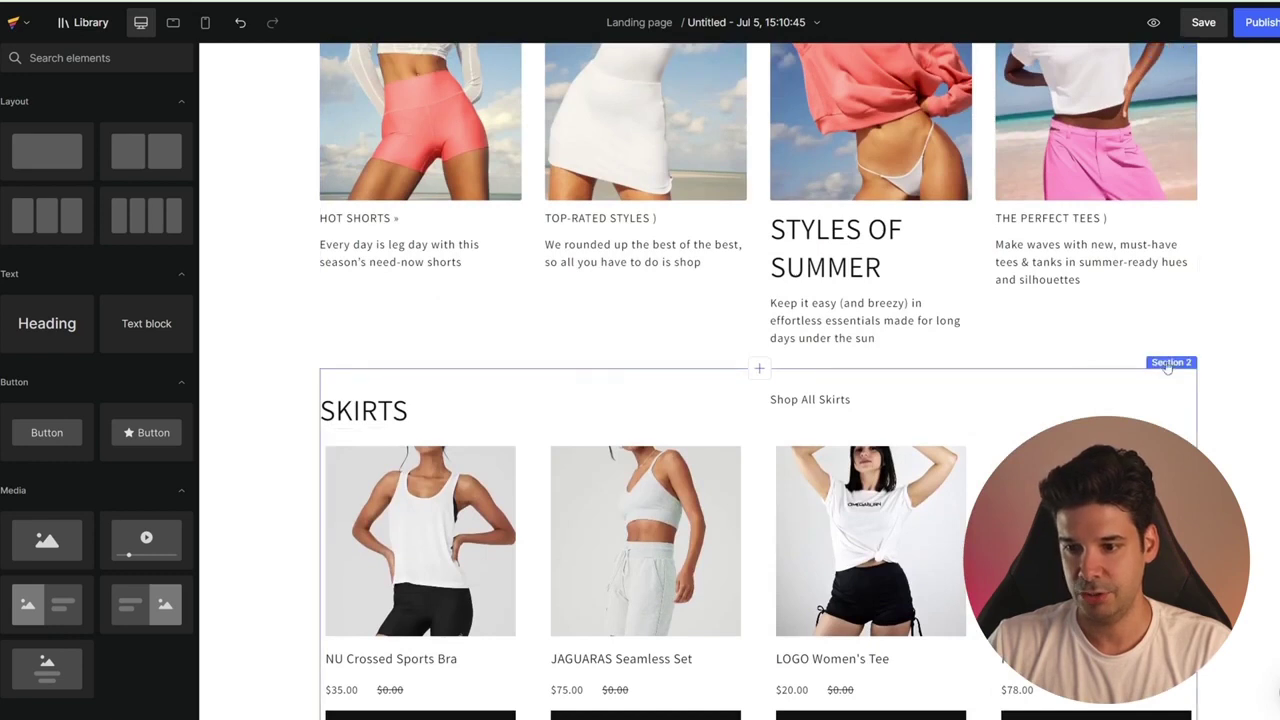
{"action": "mouse_move", "coordinate": [1170, 362]}
{"action": "left_mouse_down"}
{"action": "mouse_move", "coordinate": [1112, 268]}
{"action": "mouse_move", "coordinate": [1160, 425]}
{"action": "mouse_move", "coordinate": [1156, 366]}
{"action": "left_mouse_up"}
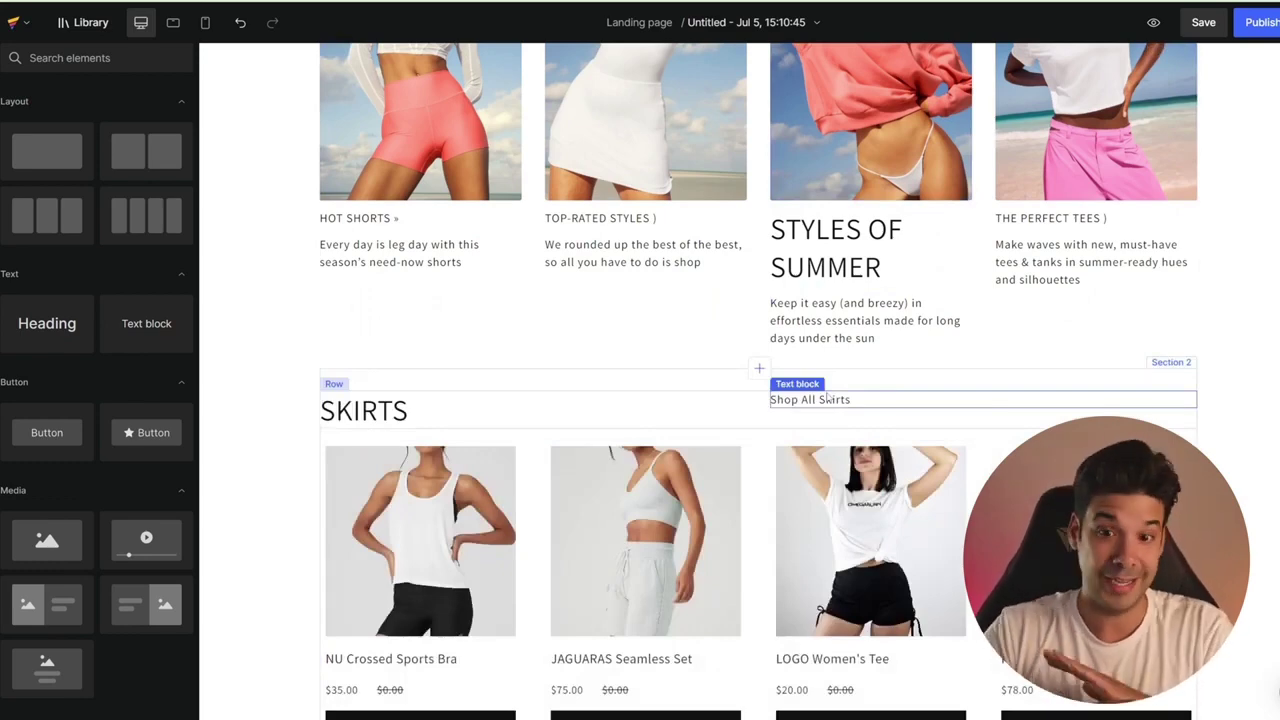
{"action": "scroll", "coordinate": [604, 342], "scroll_direction": "up", "scroll_amount": 2}
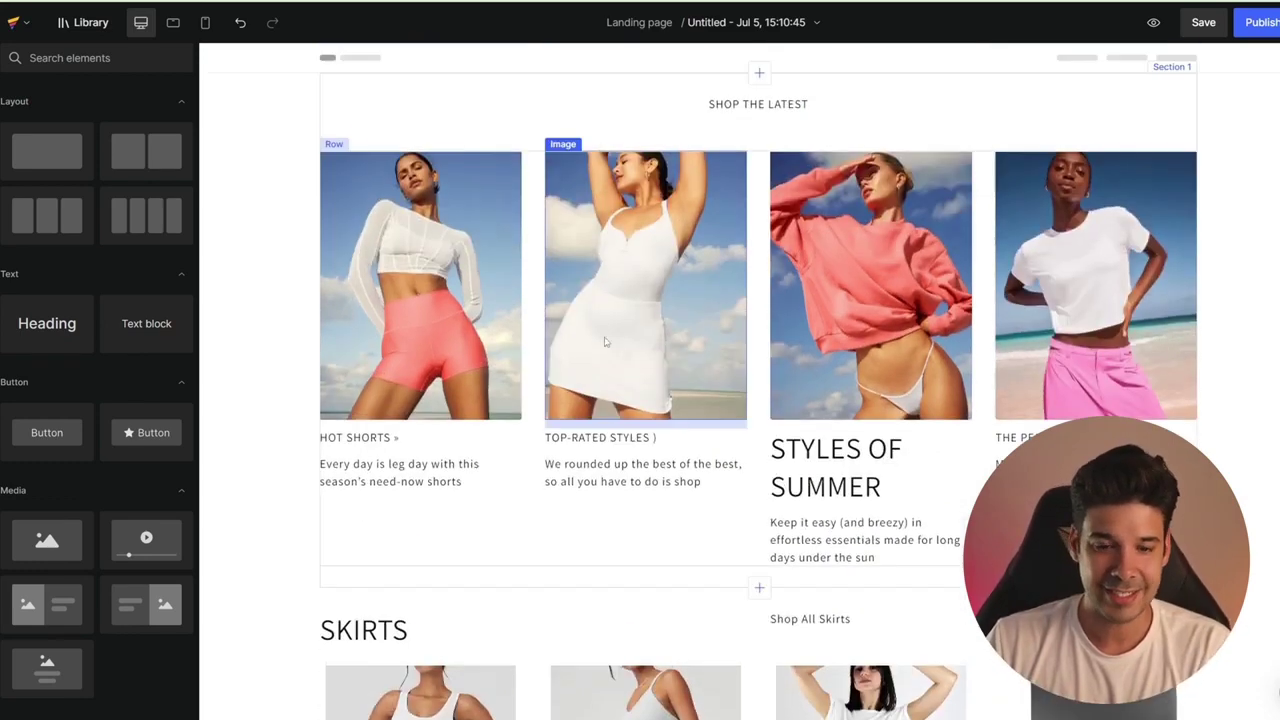
{"action": "scroll", "coordinate": [700, 380], "scroll_direction": "down", "scroll_amount": 3}
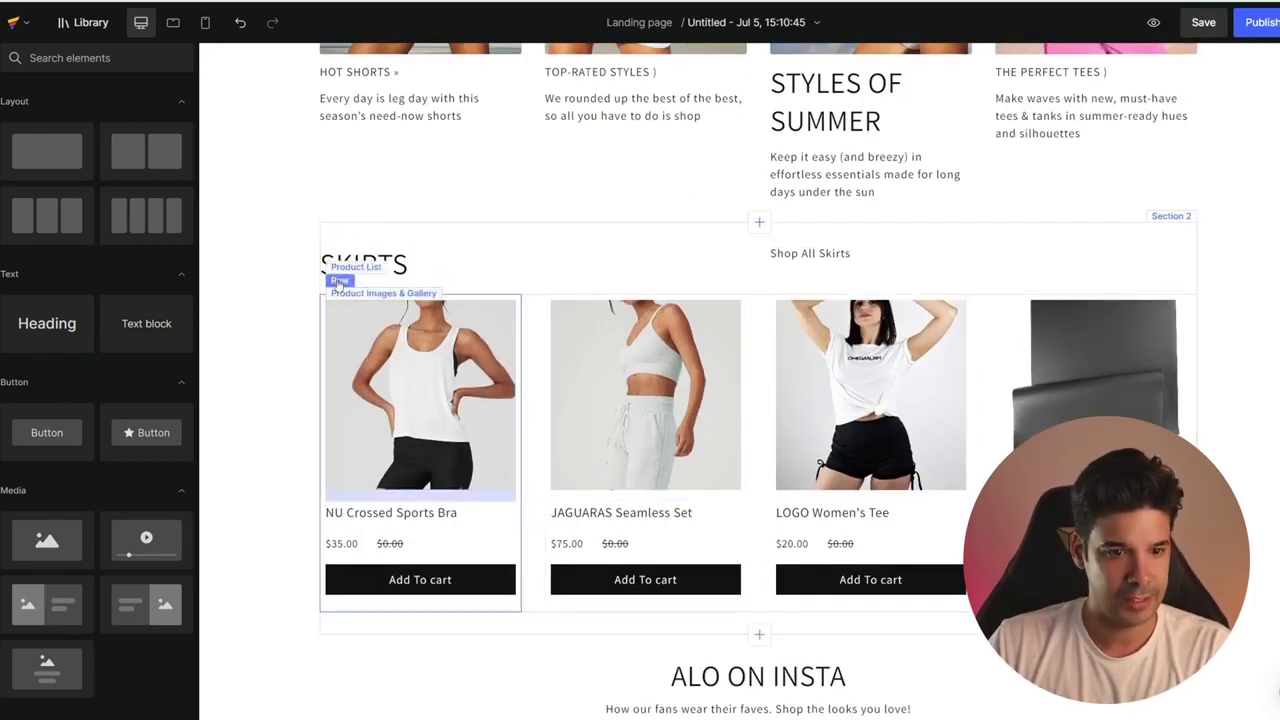
Pick LOGO Cropped Fleece Hoodie for the Skirts product list, save, and review its four products
{"action": "left_click", "coordinate": [345, 267]}
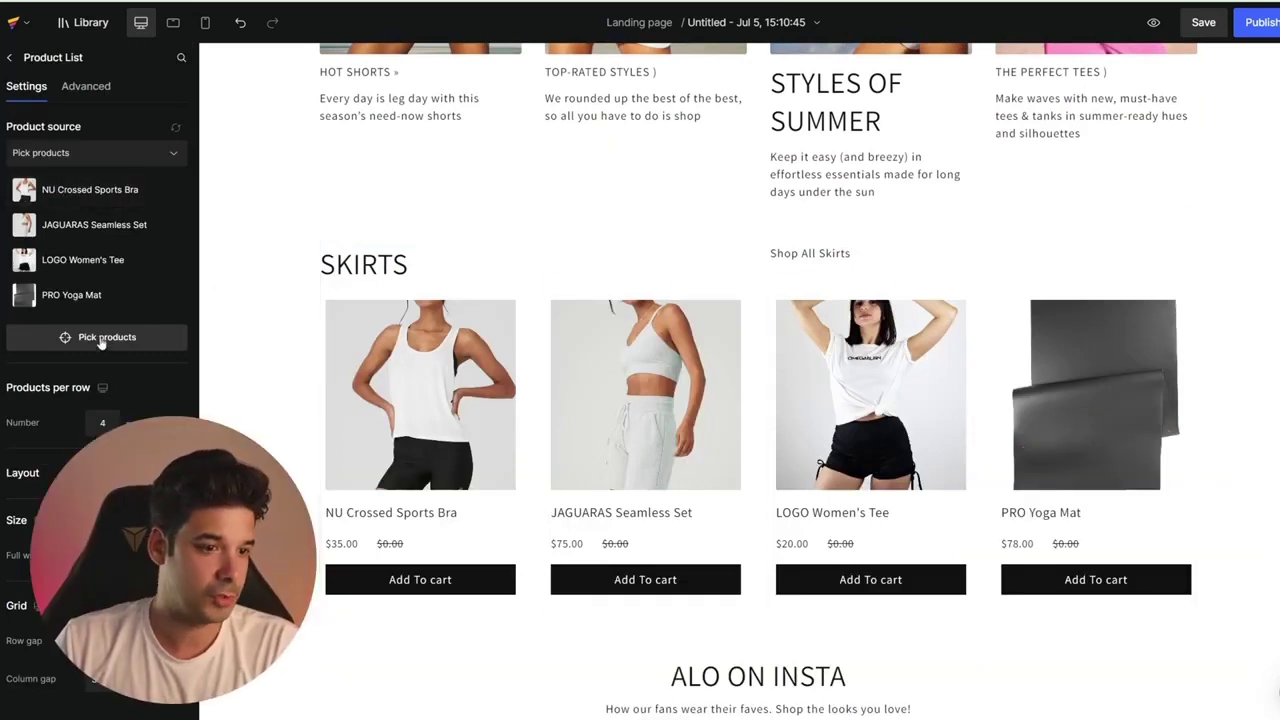
{"action": "left_click", "coordinate": [100, 340]}
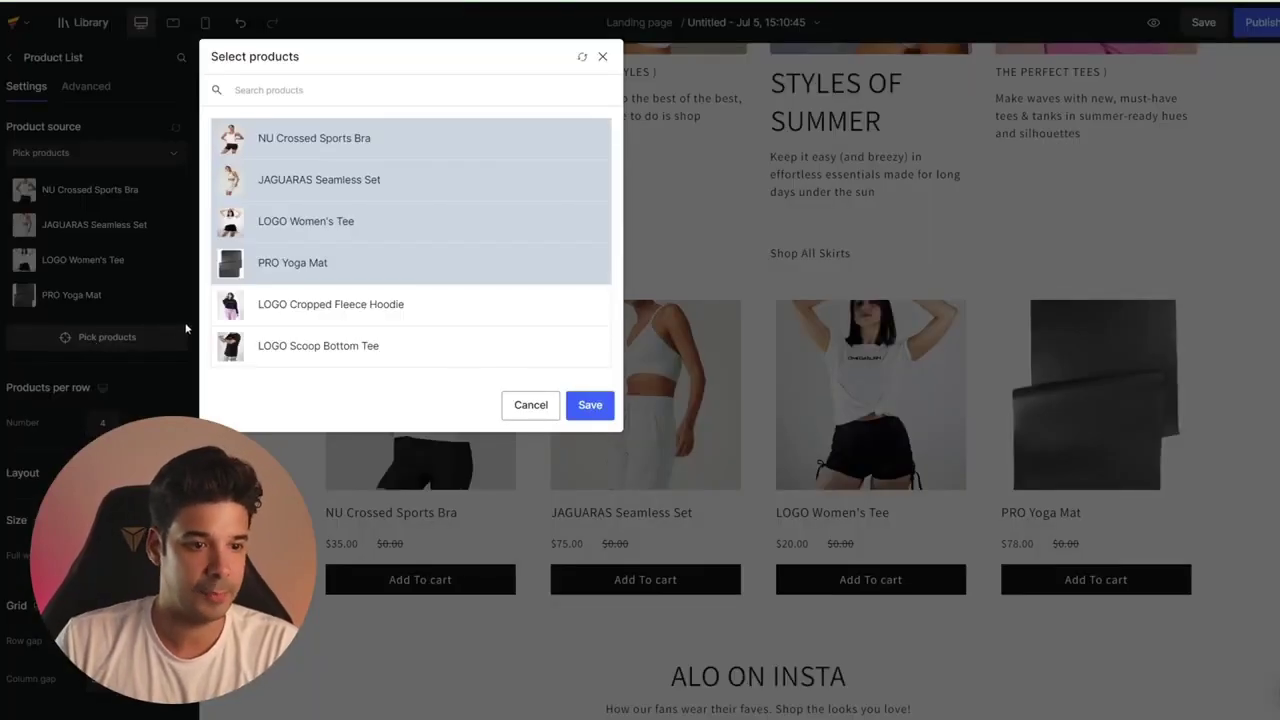
{"action": "left_click", "coordinate": [305, 310]}
{"action": "left_click", "coordinate": [592, 405]}
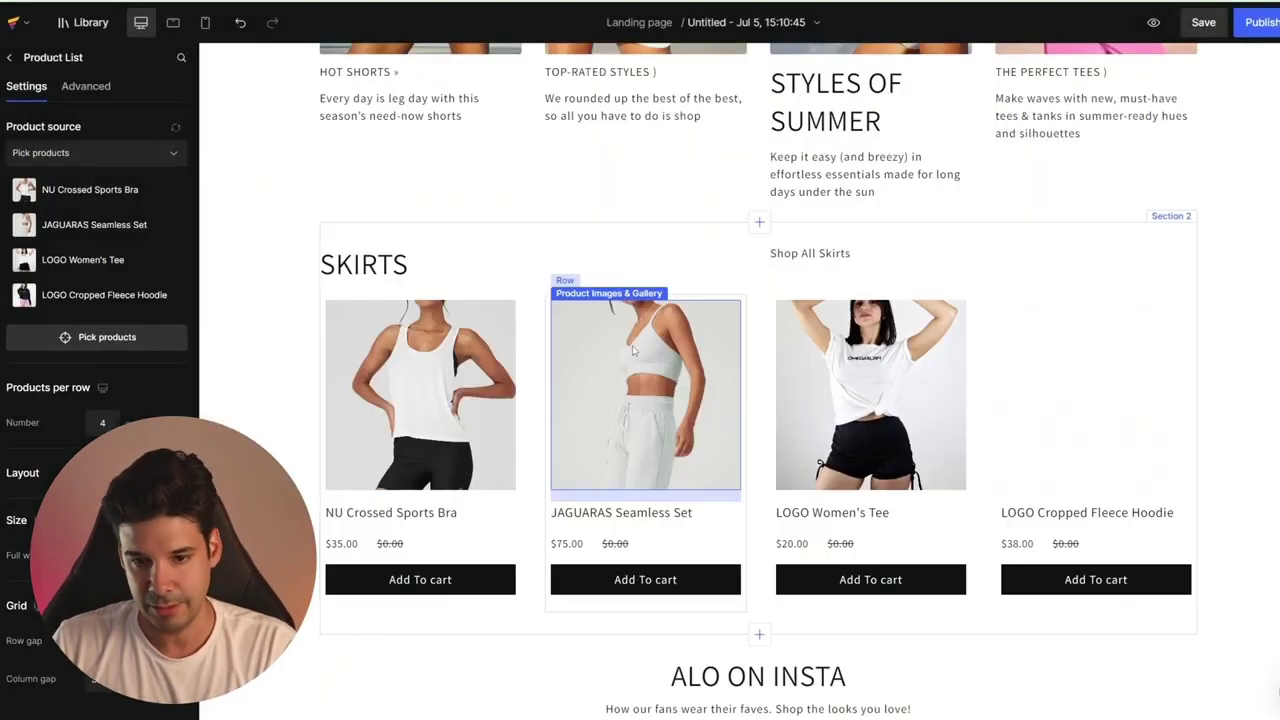
{"action": "scroll", "coordinate": [962, 445], "scroll_direction": "up", "scroll_amount": 1}
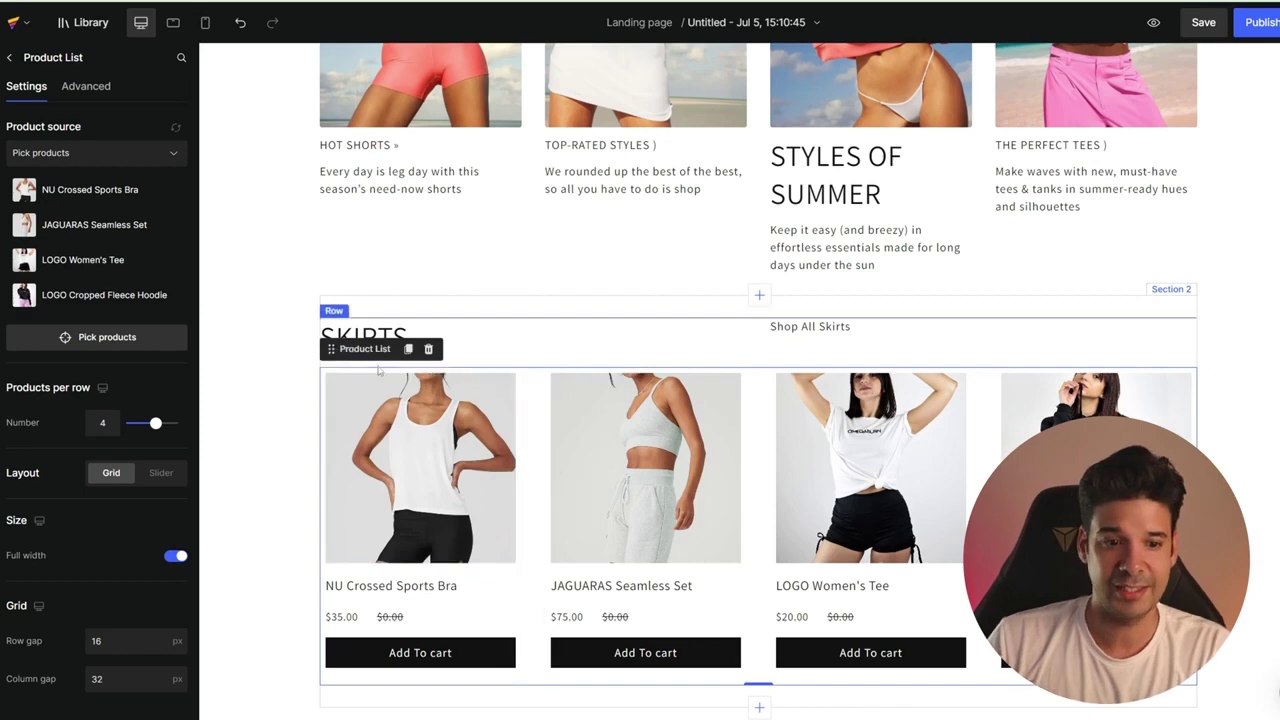
{"action": "scroll", "coordinate": [643, 508], "scroll_direction": "up", "scroll_amount": 3}
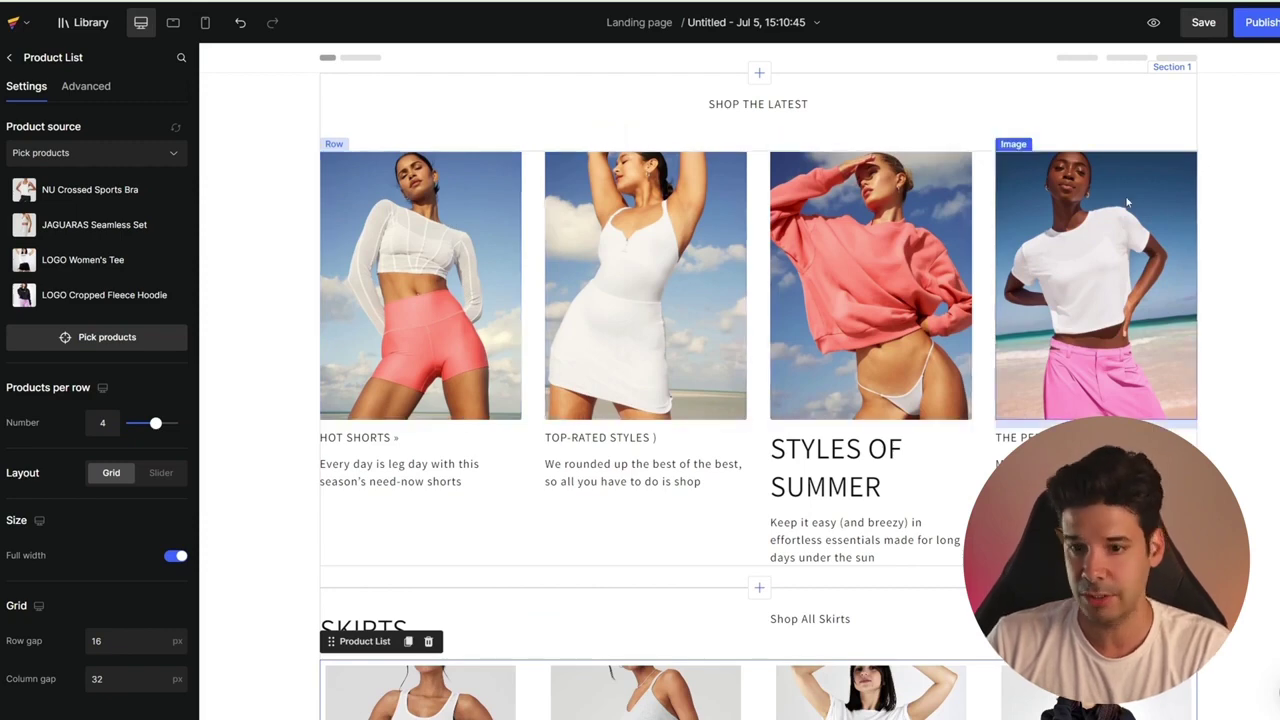
{"action": "scroll", "coordinate": [615, 318], "scroll_direction": "down", "scroll_amount": 3}
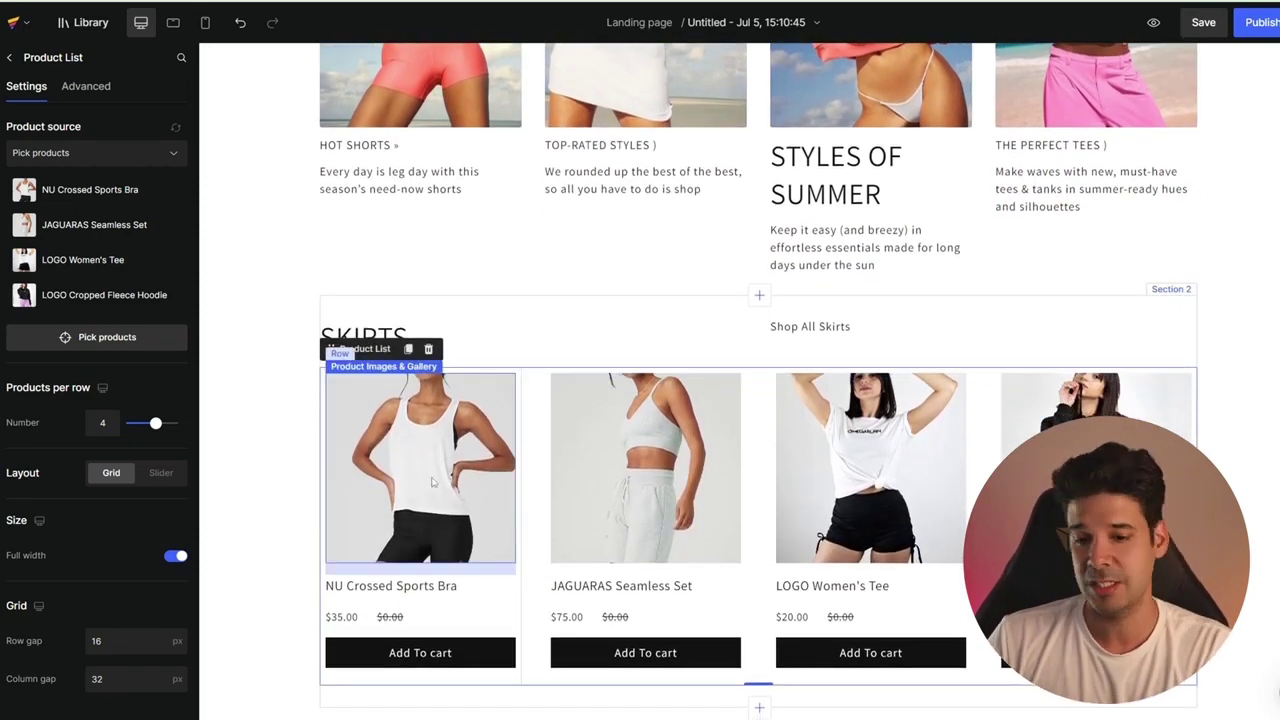
{"action": "scroll", "coordinate": [384, 347], "scroll_direction": "up", "scroll_amount": 3}
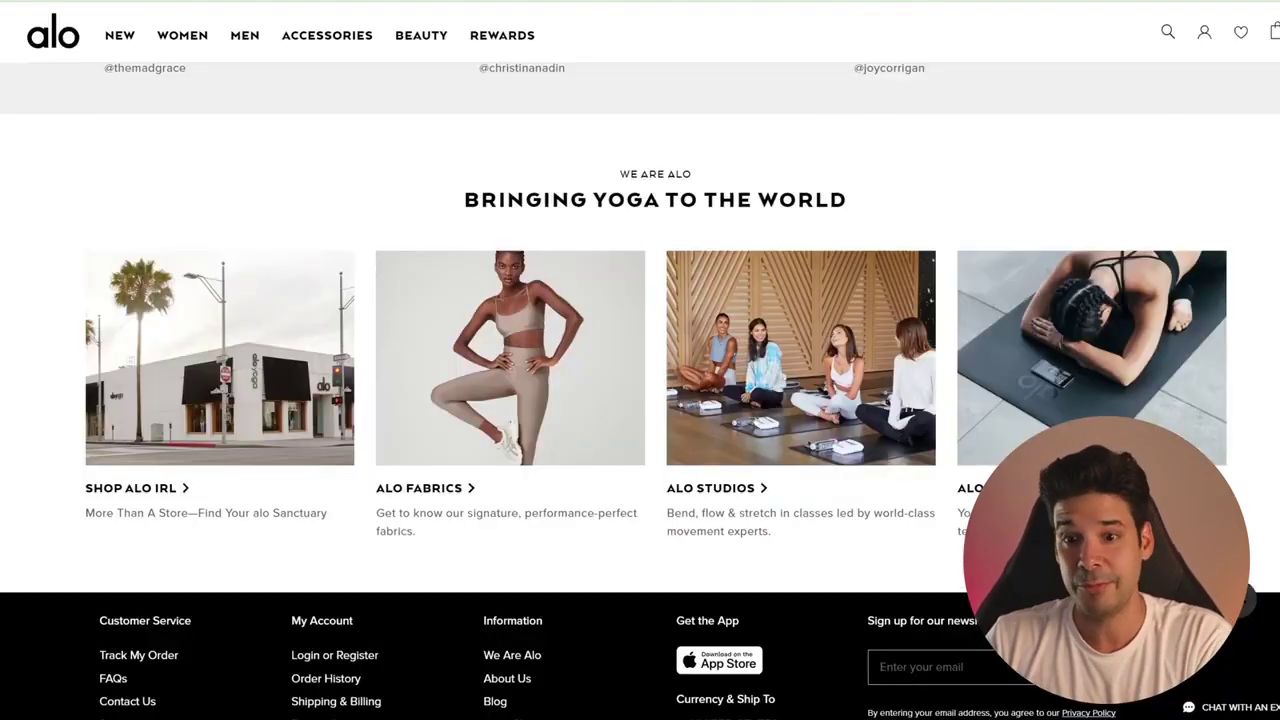
{"action": "scroll", "coordinate": [565, 380], "scroll_direction": "up", "scroll_amount": 15}
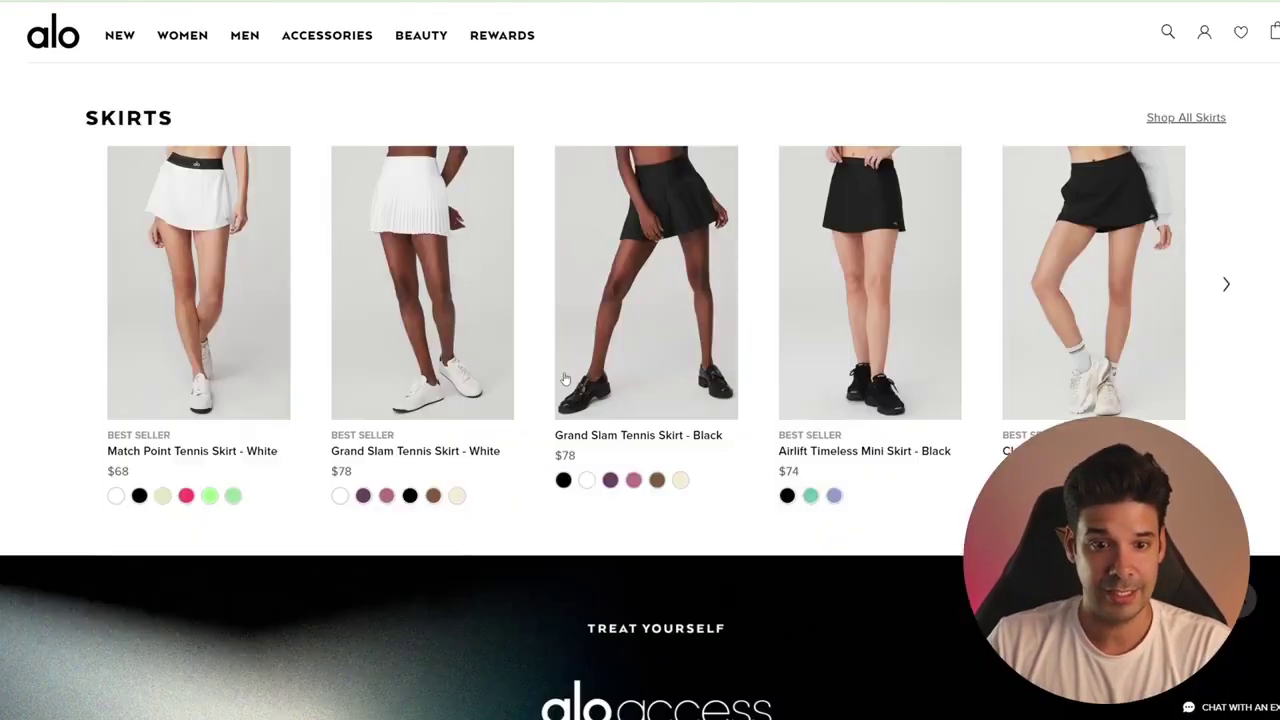
{"action": "scroll", "coordinate": [528, 434], "scroll_direction": "up", "scroll_amount": 7}
{"action": "scroll", "coordinate": [183, 514], "scroll_direction": "down", "scroll_amount": 2}
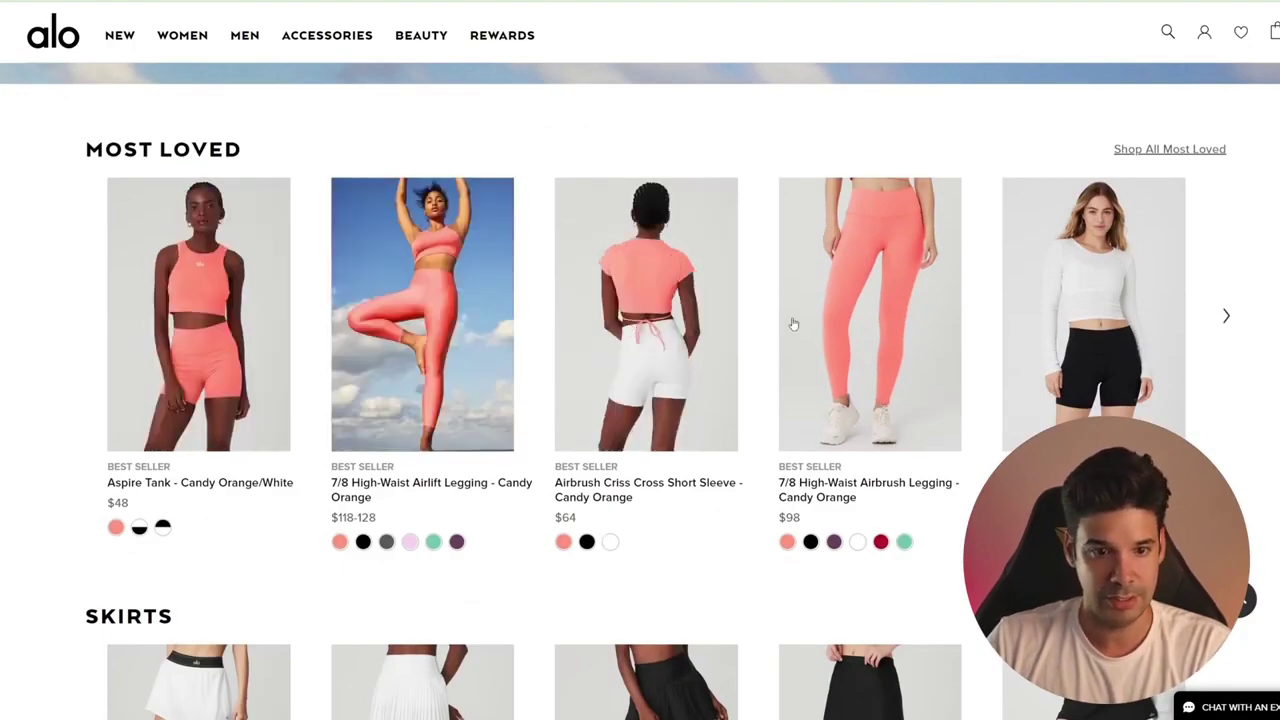
{"action": "scroll", "coordinate": [665, 432], "scroll_direction": "up", "scroll_amount": 15}
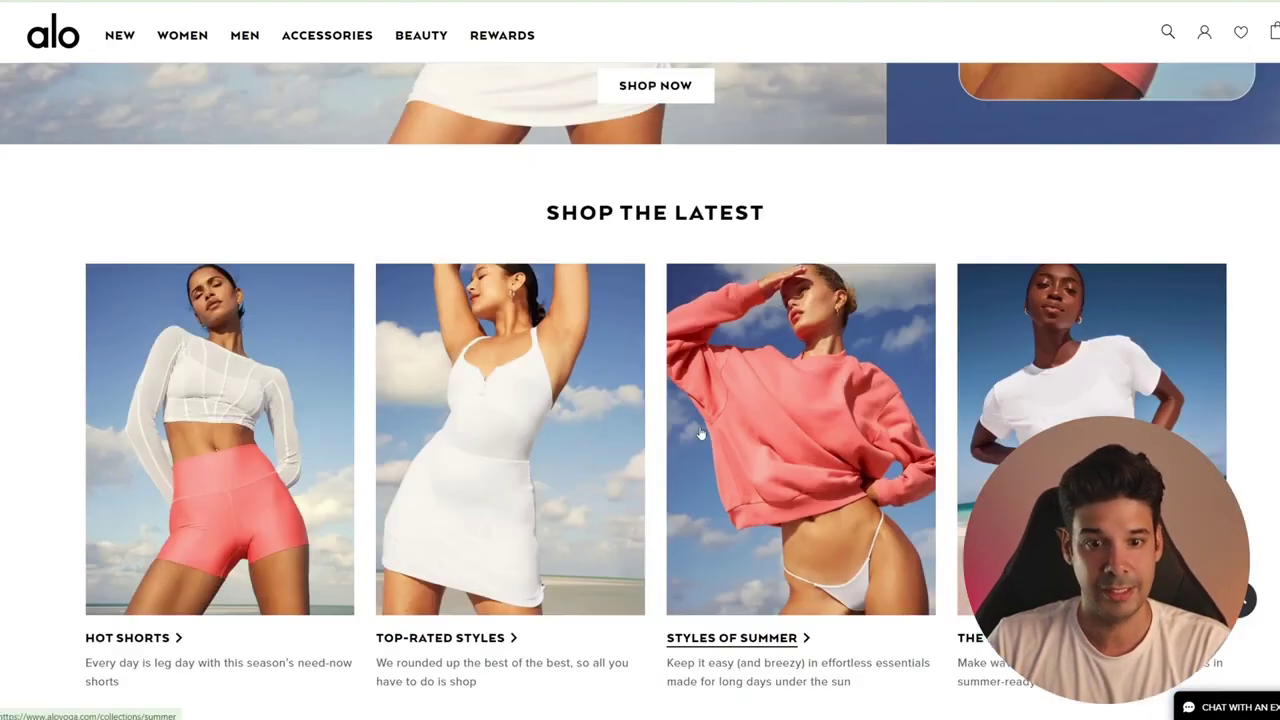
{"action": "scroll", "coordinate": [665, 432], "scroll_direction": "down", "scroll_amount": 1}
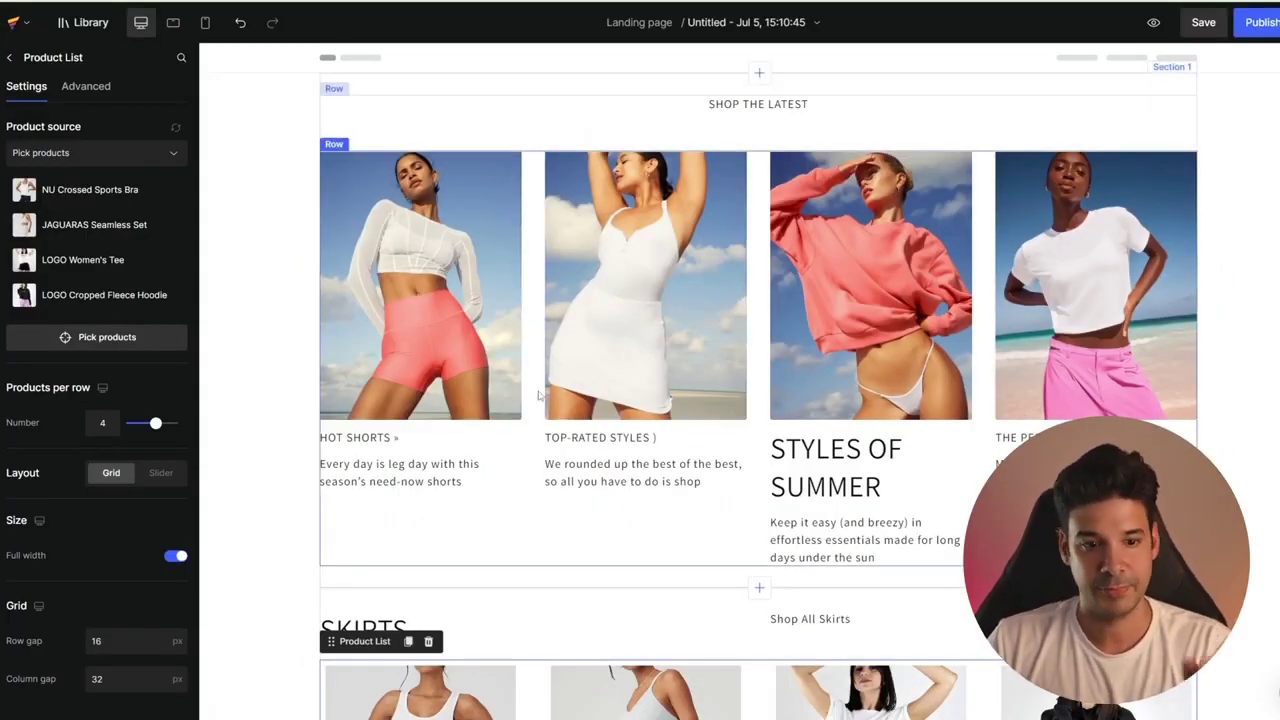
{"action": "scroll", "coordinate": [455, 324], "scroll_direction": "down", "scroll_amount": 1}
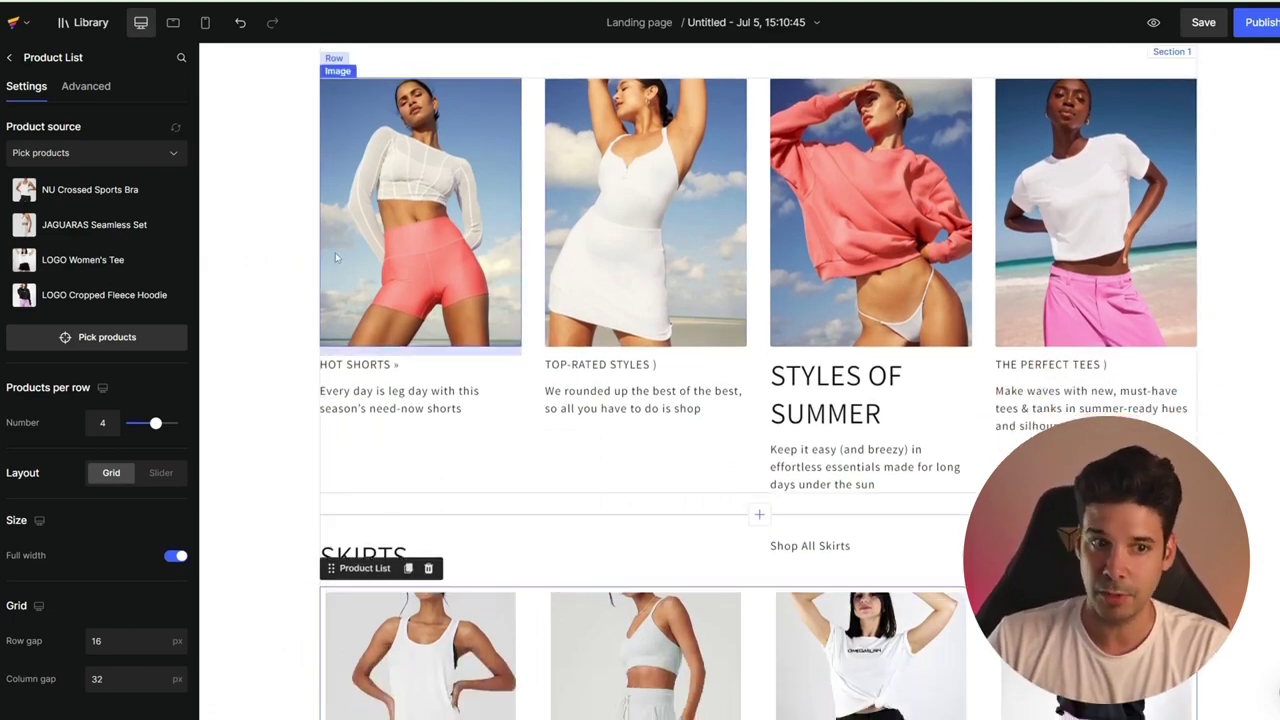